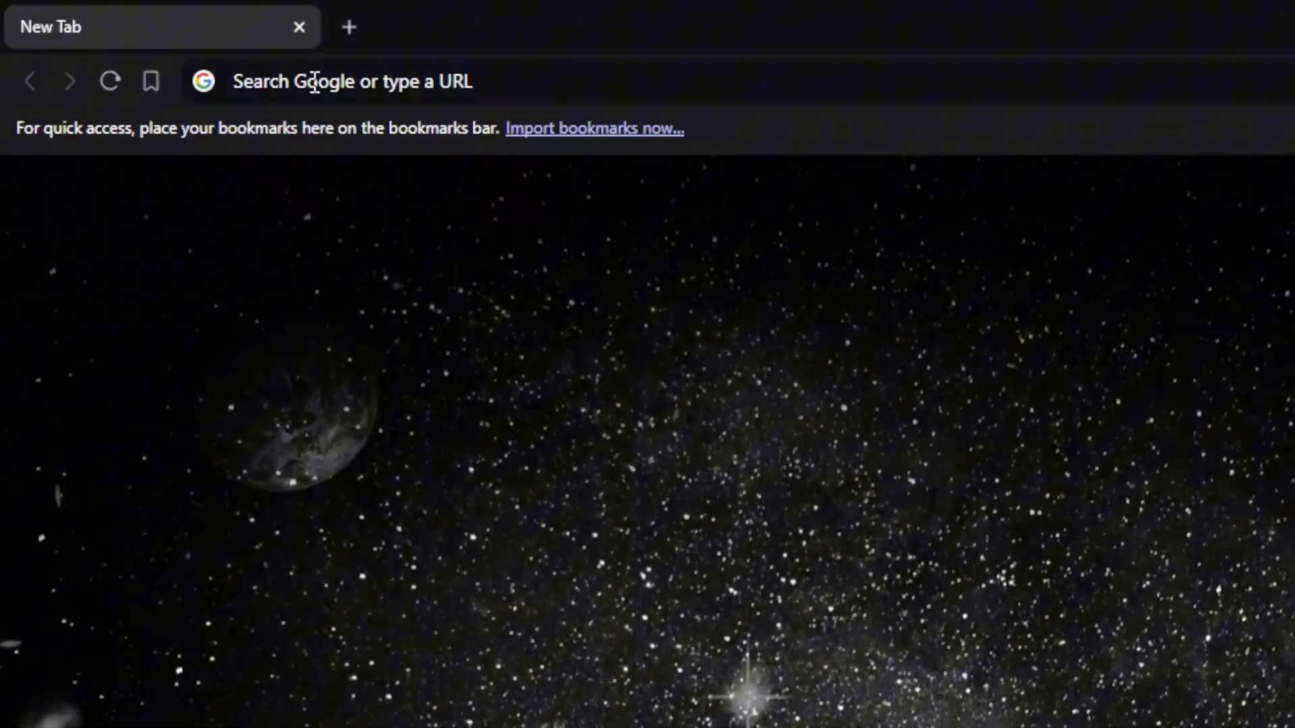
Open the semrush.com website in the browser.
{"action": "left_click", "coordinate": [157, 41]}
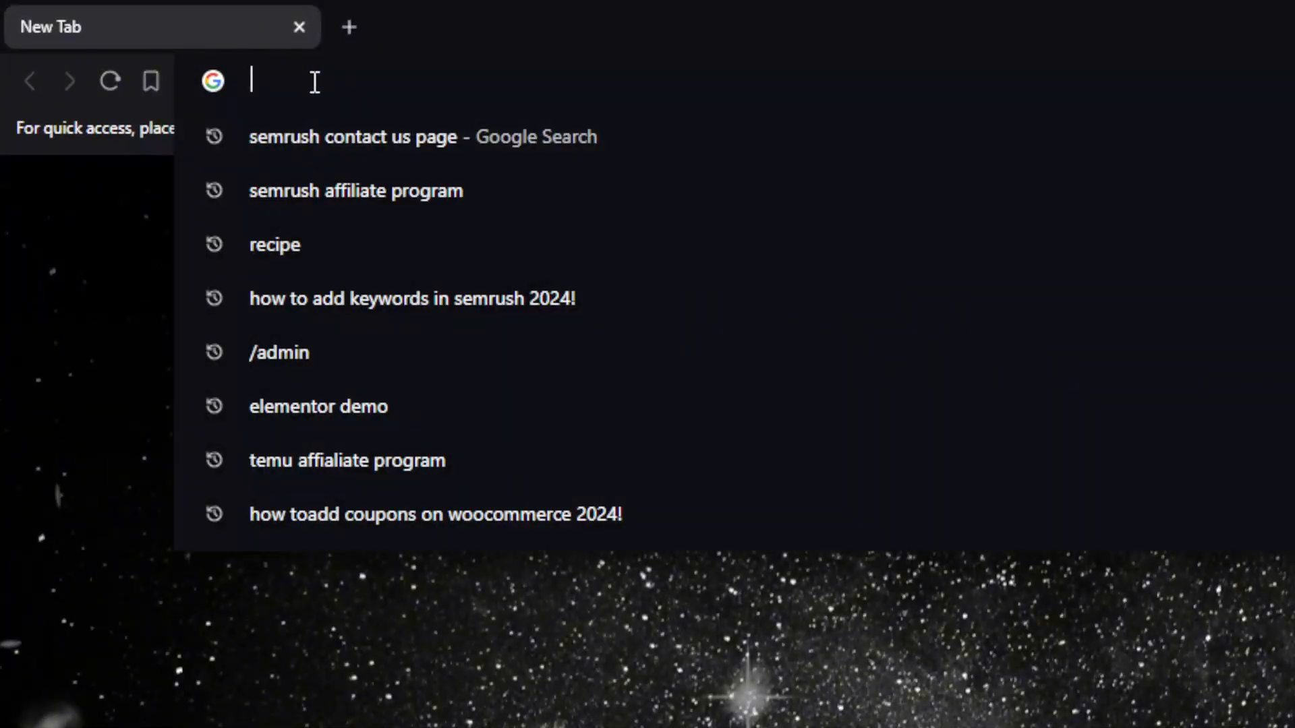
{"action": "type", "text": "semrush"}
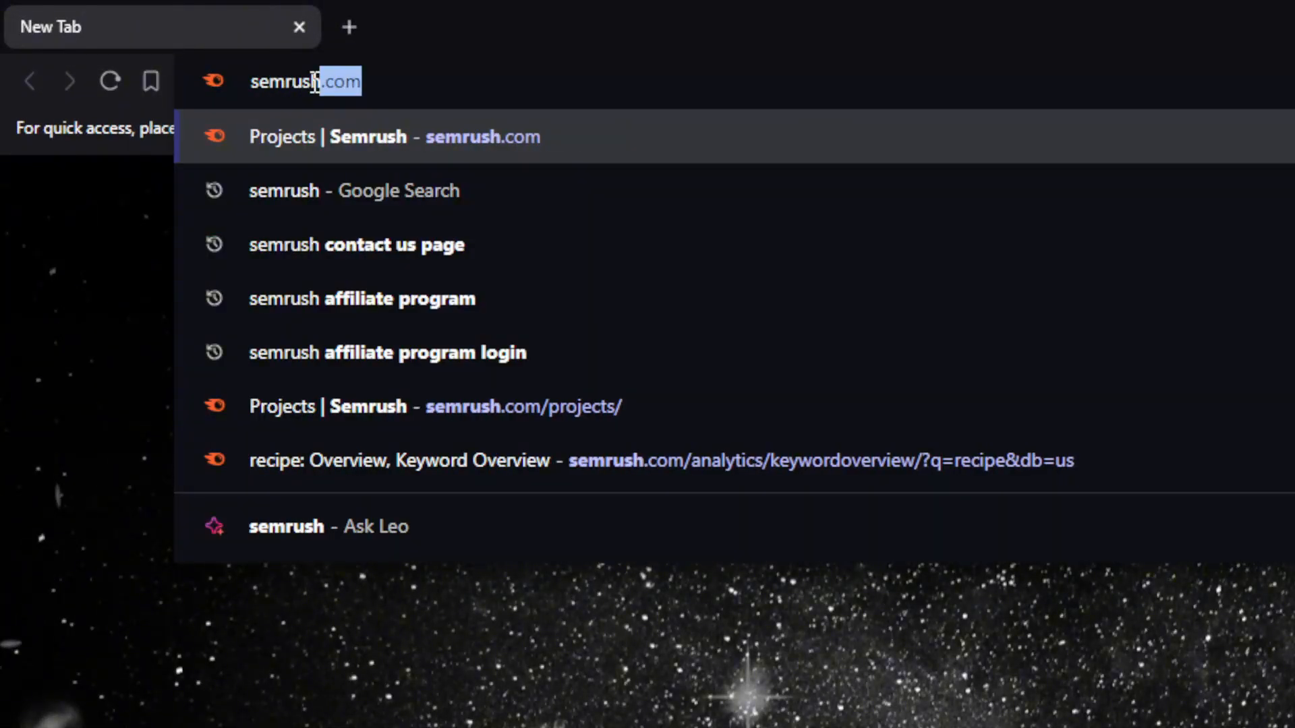
{"action": "type", "text": ".com"}
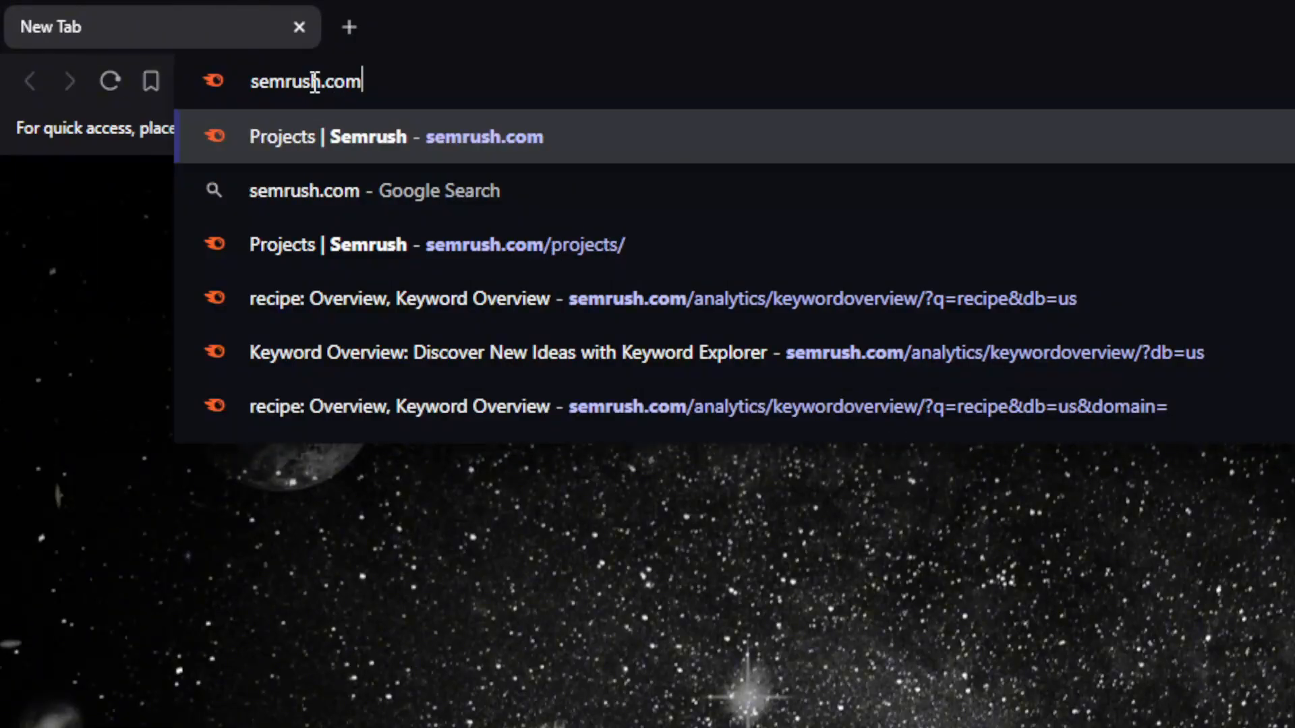
{"action": "key", "text": "Return"}
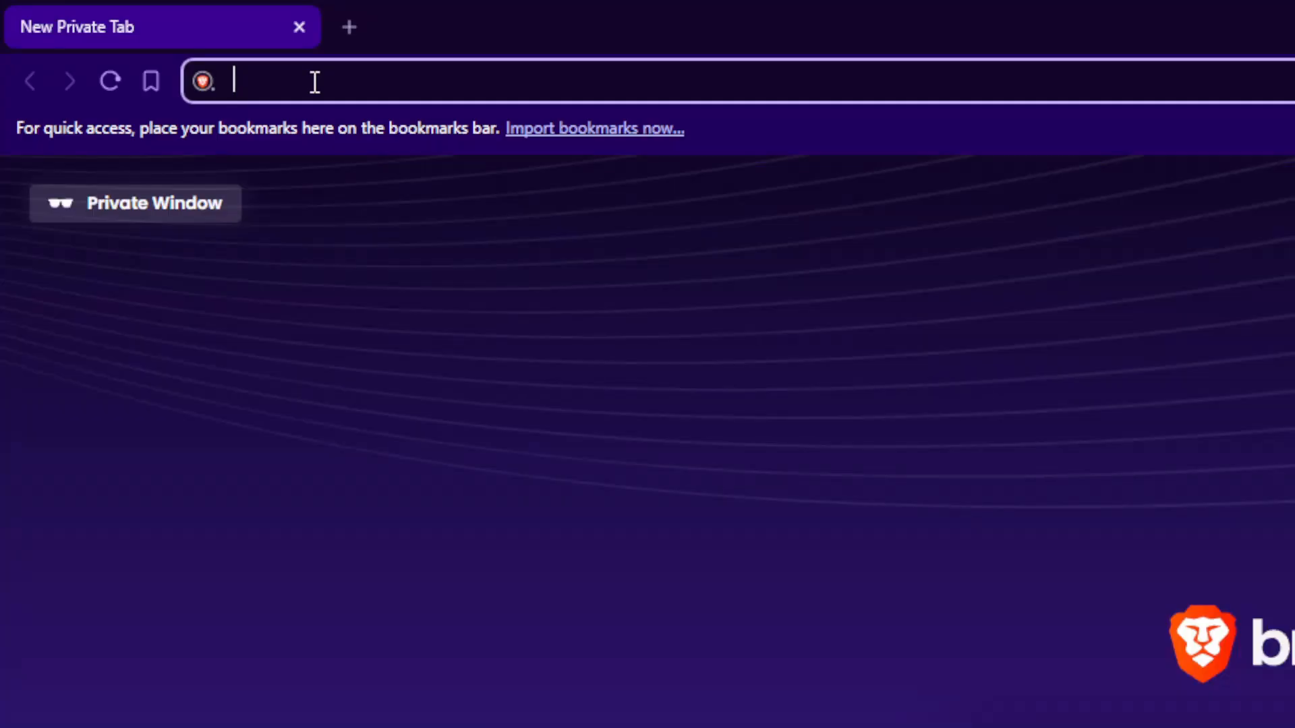
View the Semrush account sign-up page and its log-in page in a private window.
{"action": "type", "text": "semrush.com"}
{"action": "key", "text": "Return"}
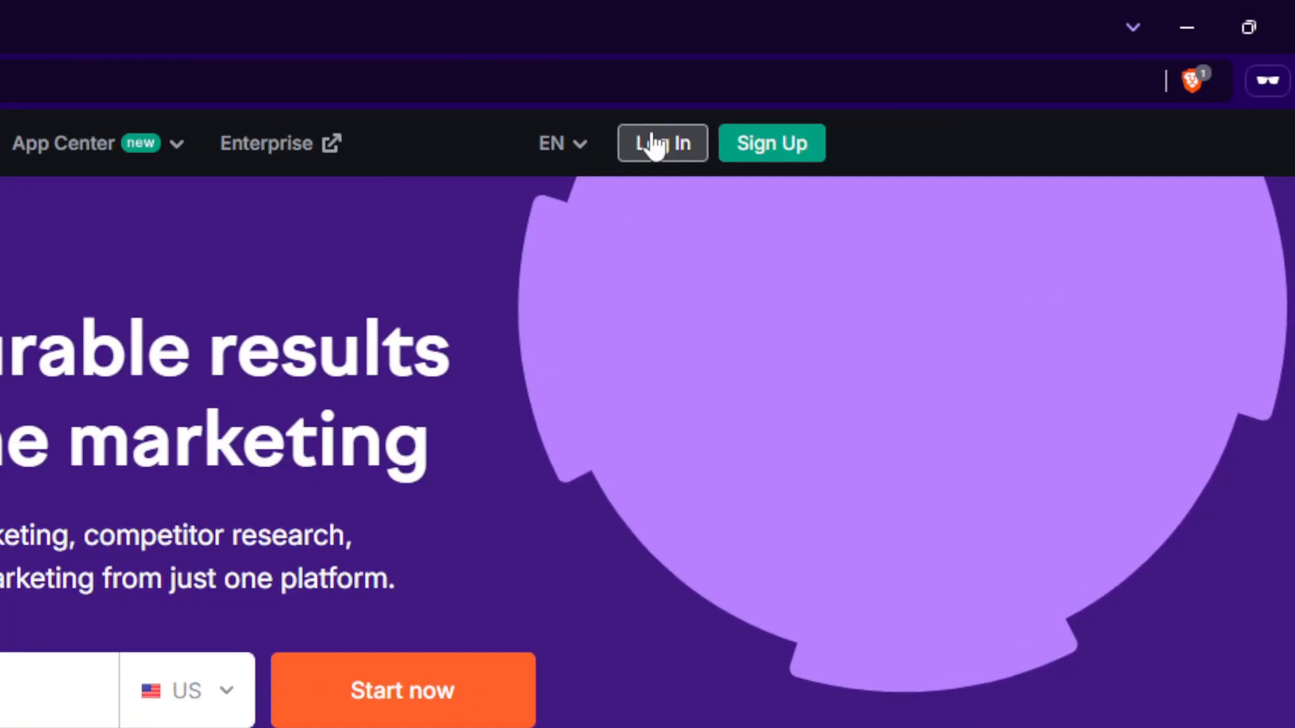
{"action": "left_click", "coordinate": [730, 144]}
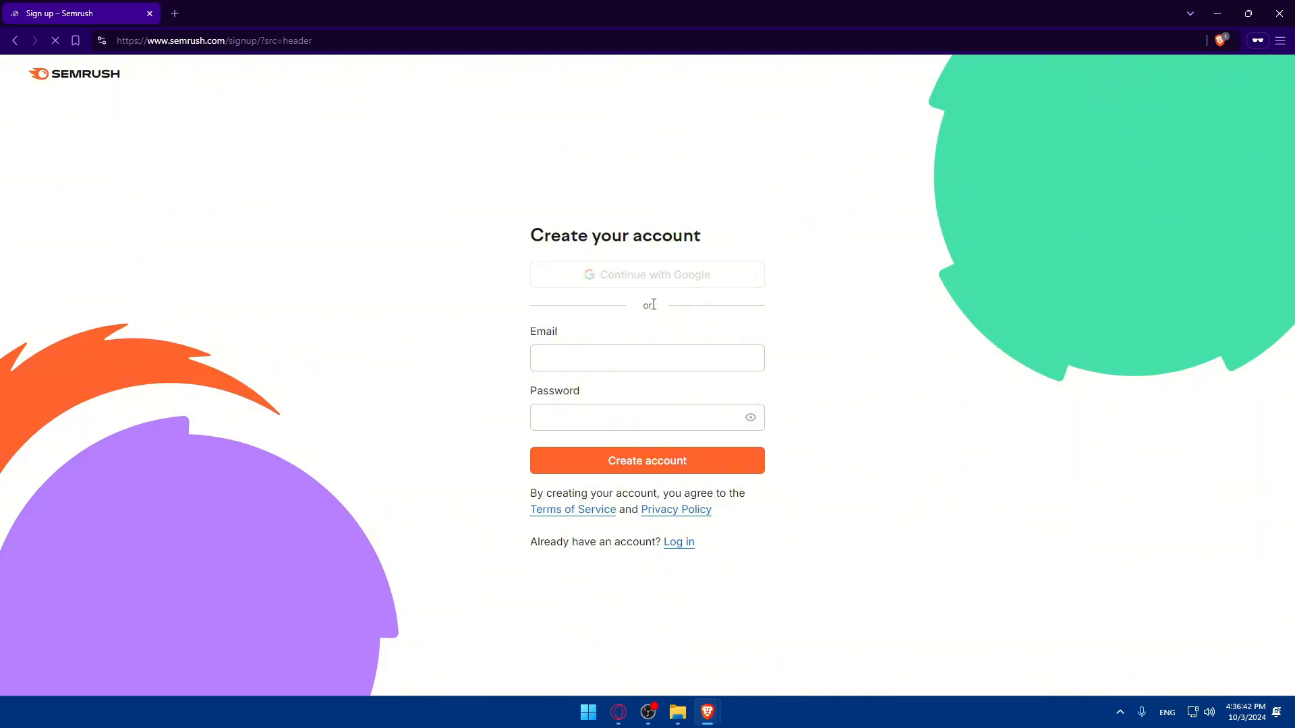
{"action": "left_click", "coordinate": [675, 541]}
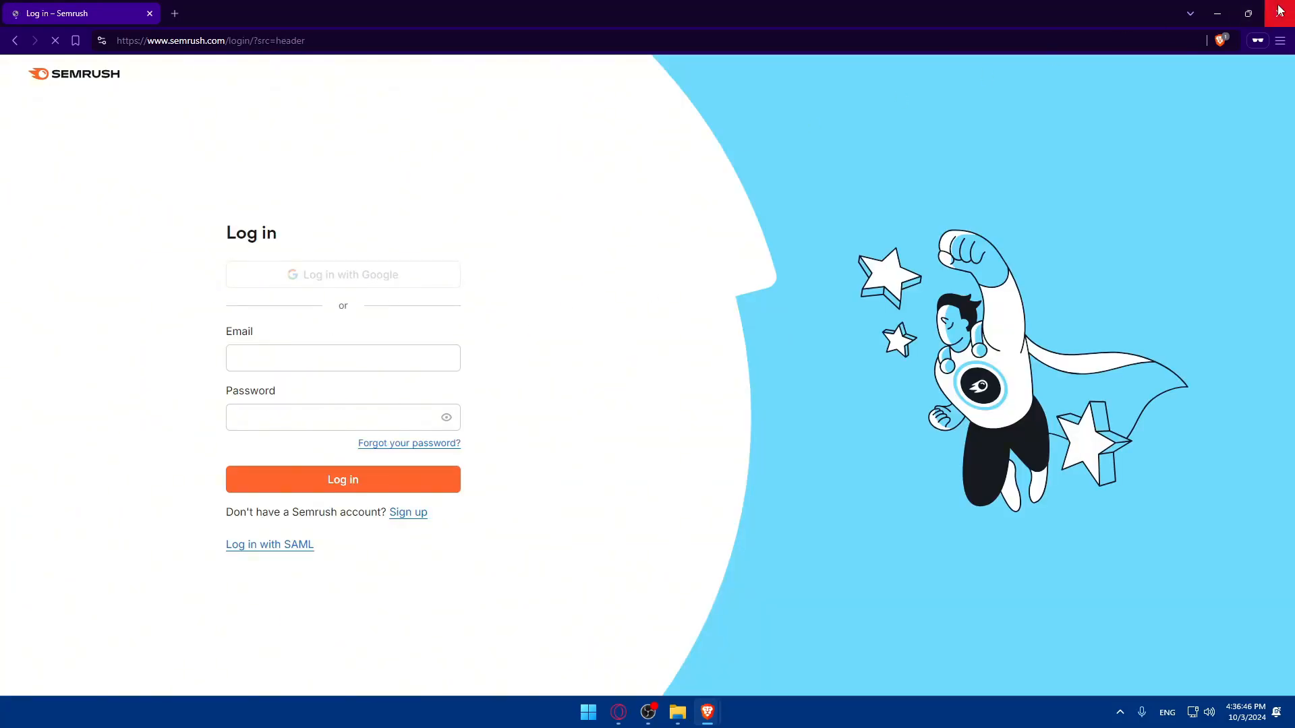
Look over the project list, domain monitoring section and available SEO tools on the Projects page.
{"action": "scroll", "coordinate": [588, 309], "scroll_direction": "down", "scroll_amount": 6}
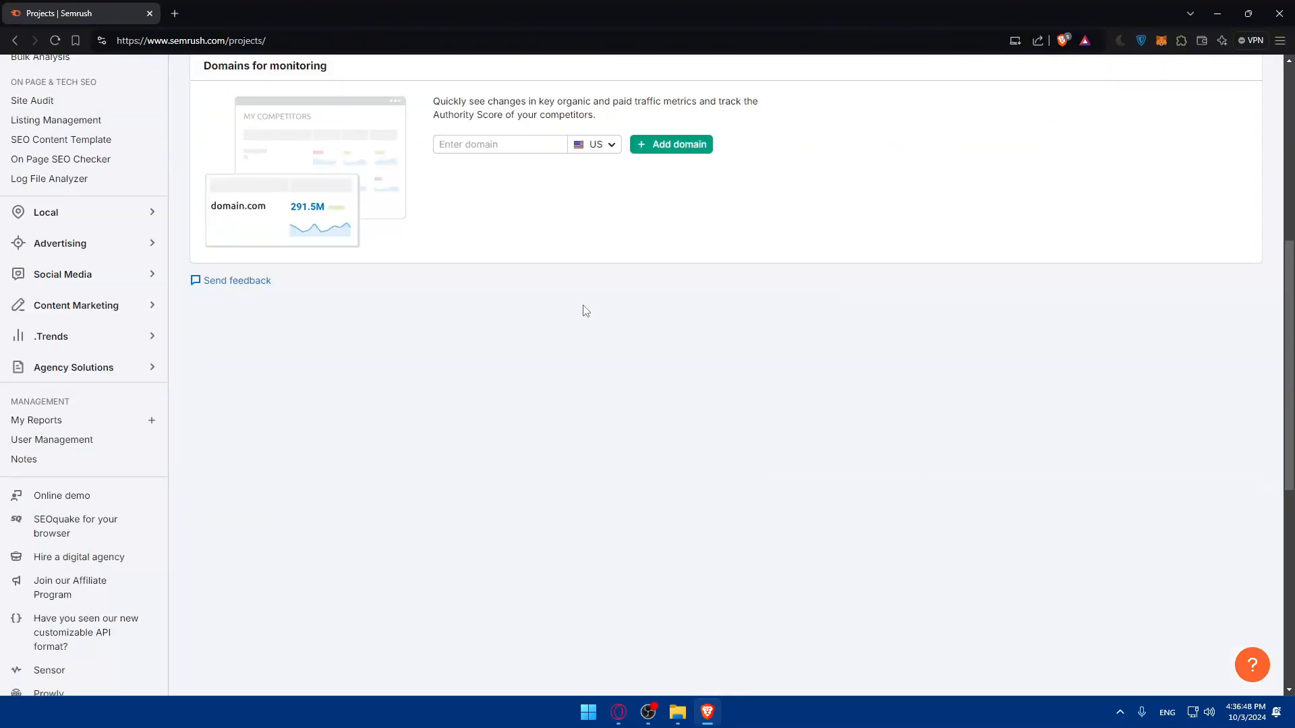
{"action": "scroll", "coordinate": [581, 307], "scroll_direction": "up", "scroll_amount": 6}
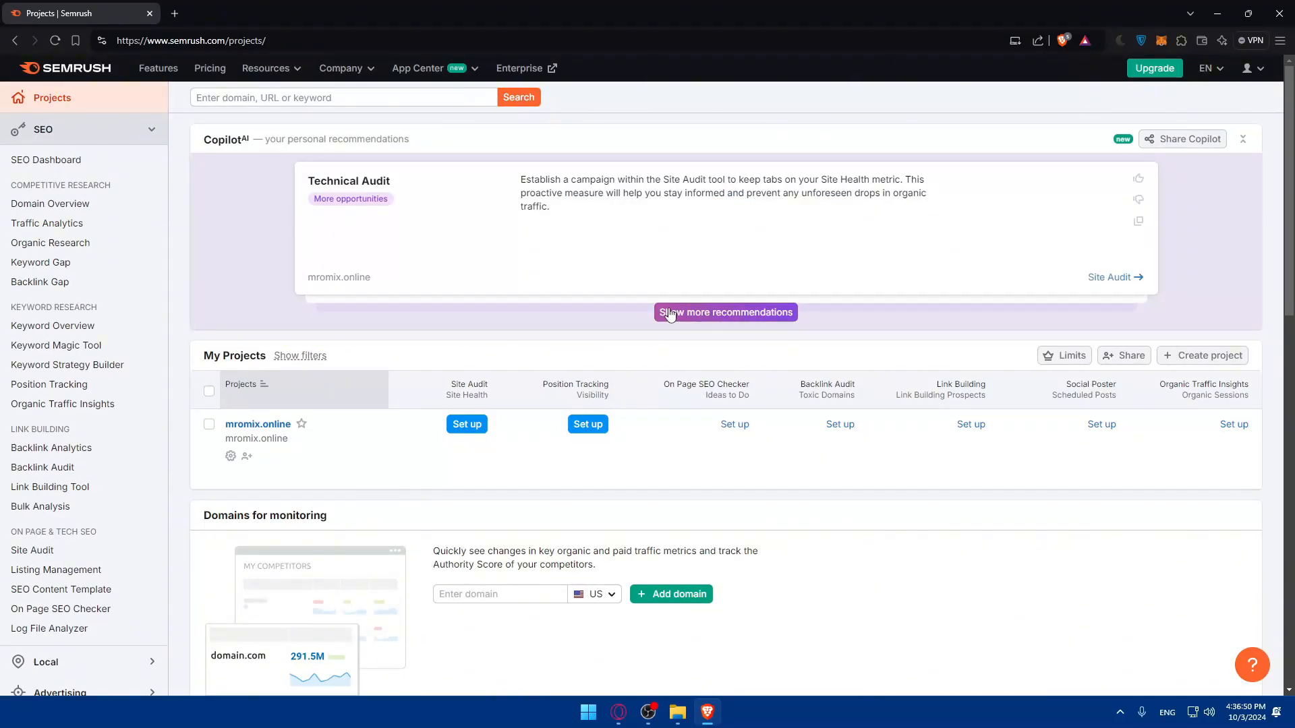
{"action": "scroll", "coordinate": [701, 179], "scroll_direction": "down", "scroll_amount": 5}
{"action": "scroll", "coordinate": [587, 203], "scroll_direction": "up", "scroll_amount": 5}
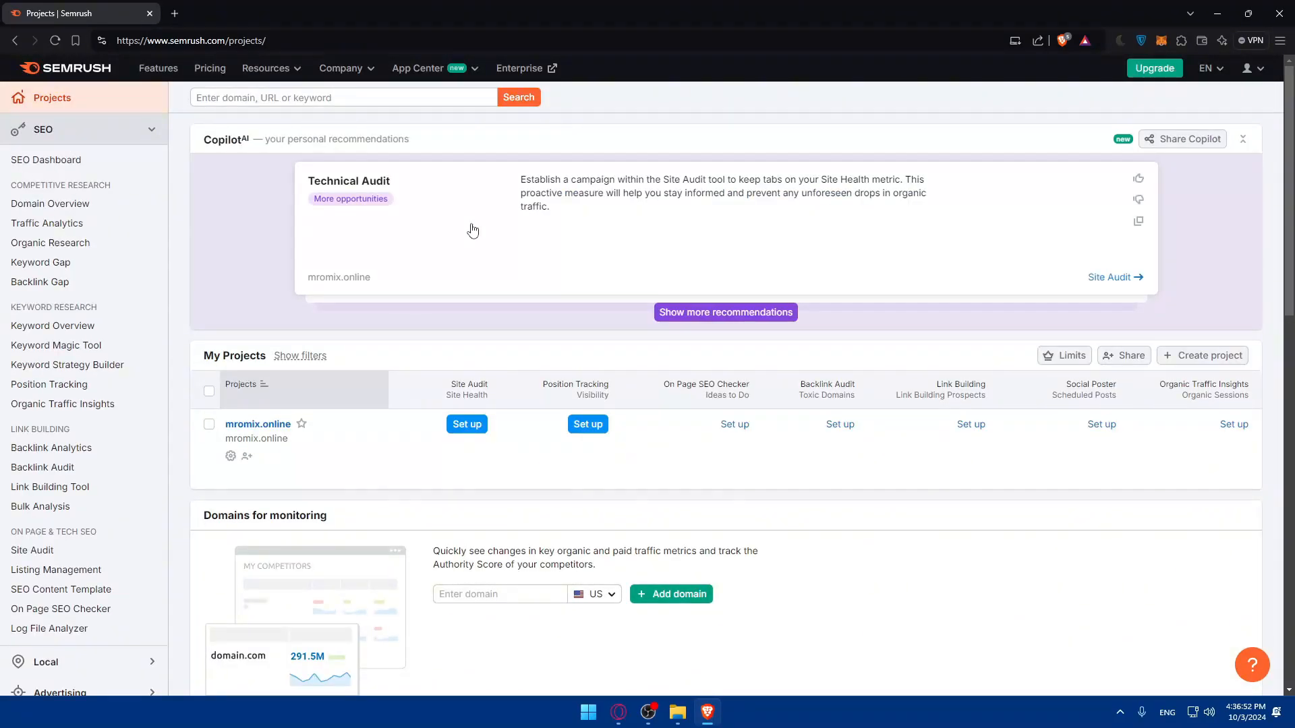
{"action": "scroll", "coordinate": [385, 202], "scroll_direction": "down", "scroll_amount": 3}
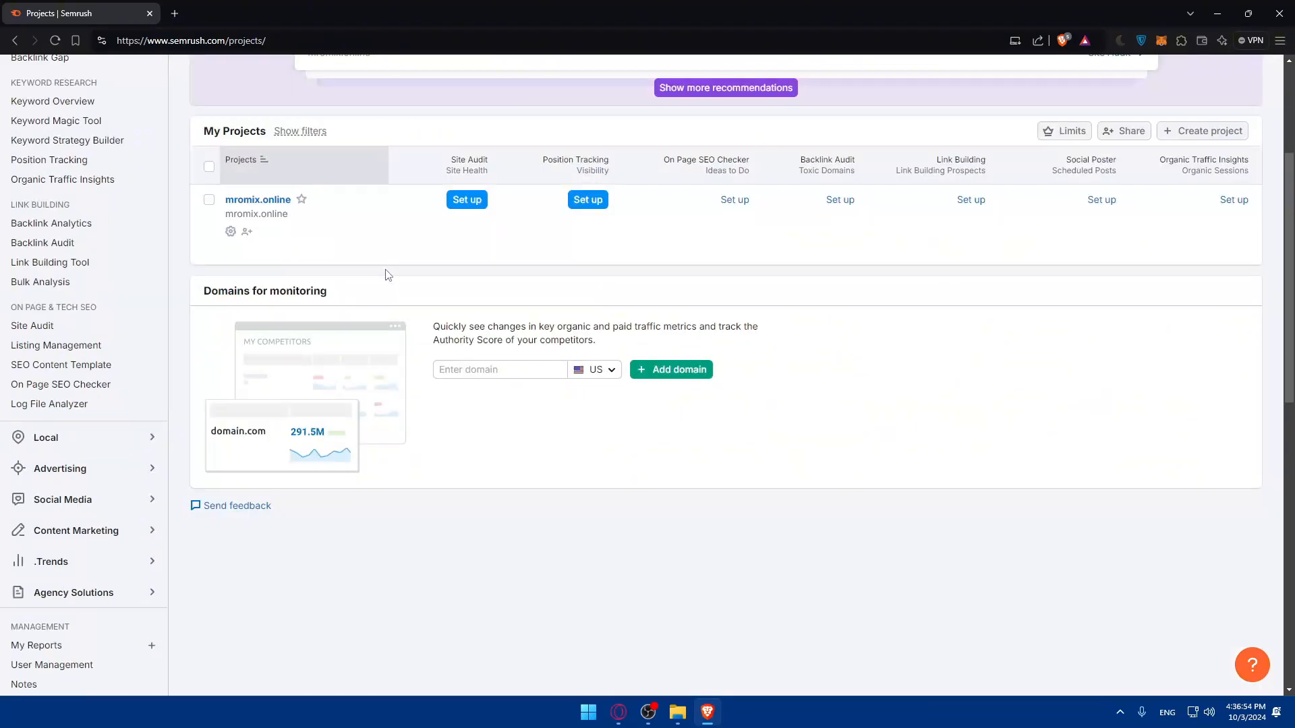
{"action": "scroll", "coordinate": [385, 274], "scroll_direction": "up", "scroll_amount": 3}
{"action": "left_click", "coordinate": [153, 132]}
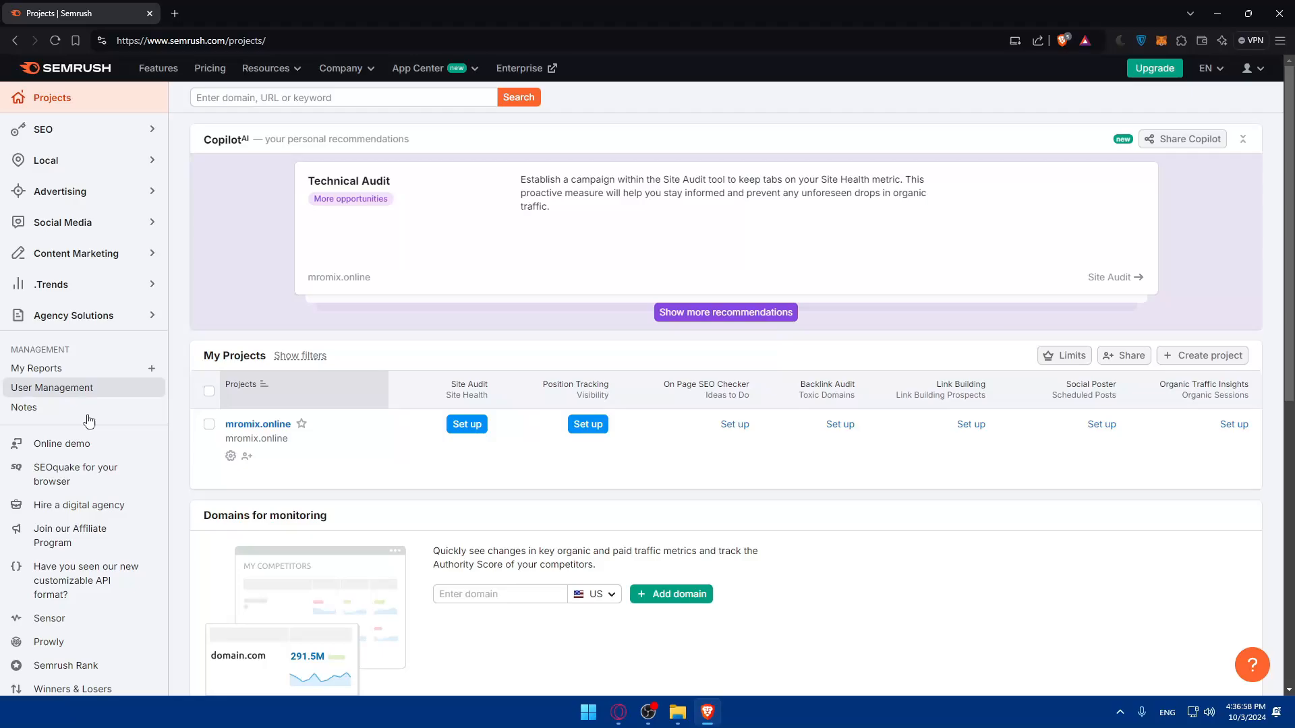
{"action": "left_click", "coordinate": [150, 129]}
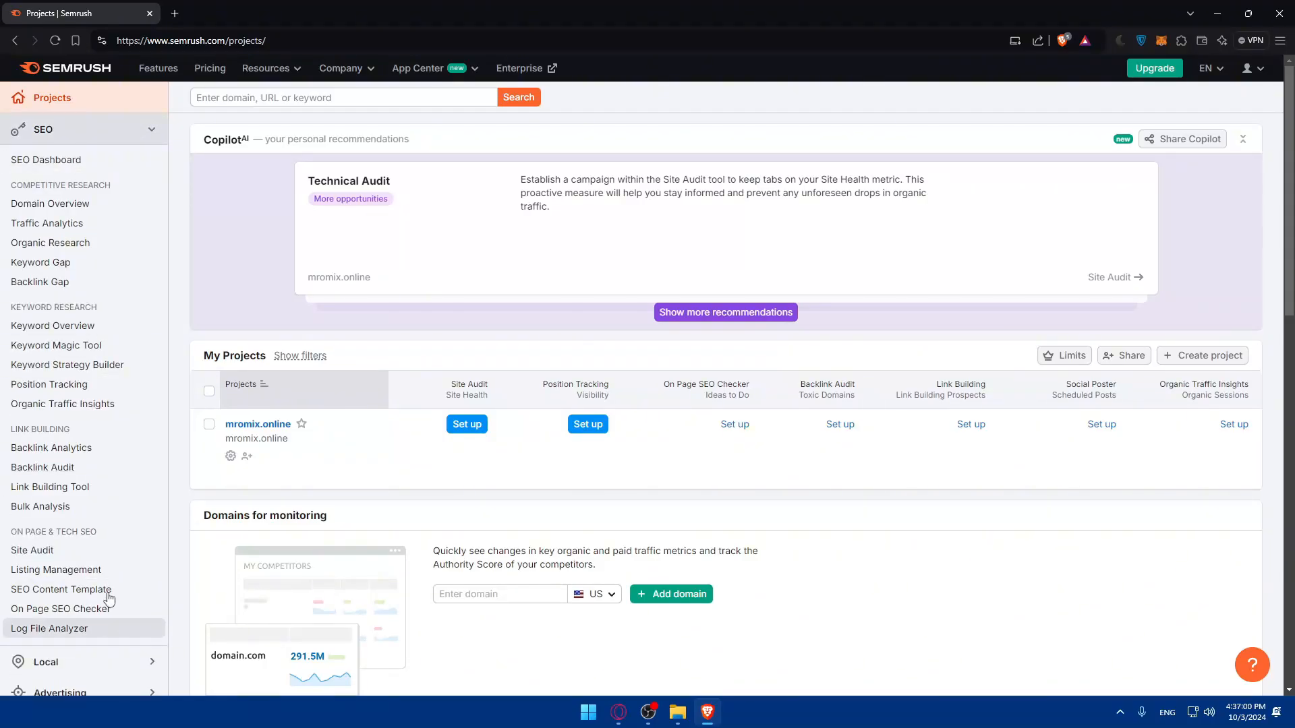
Open the mromix.online project dashboard and look through its analytics and tool widgets.
{"action": "left_click", "coordinate": [72, 162]}
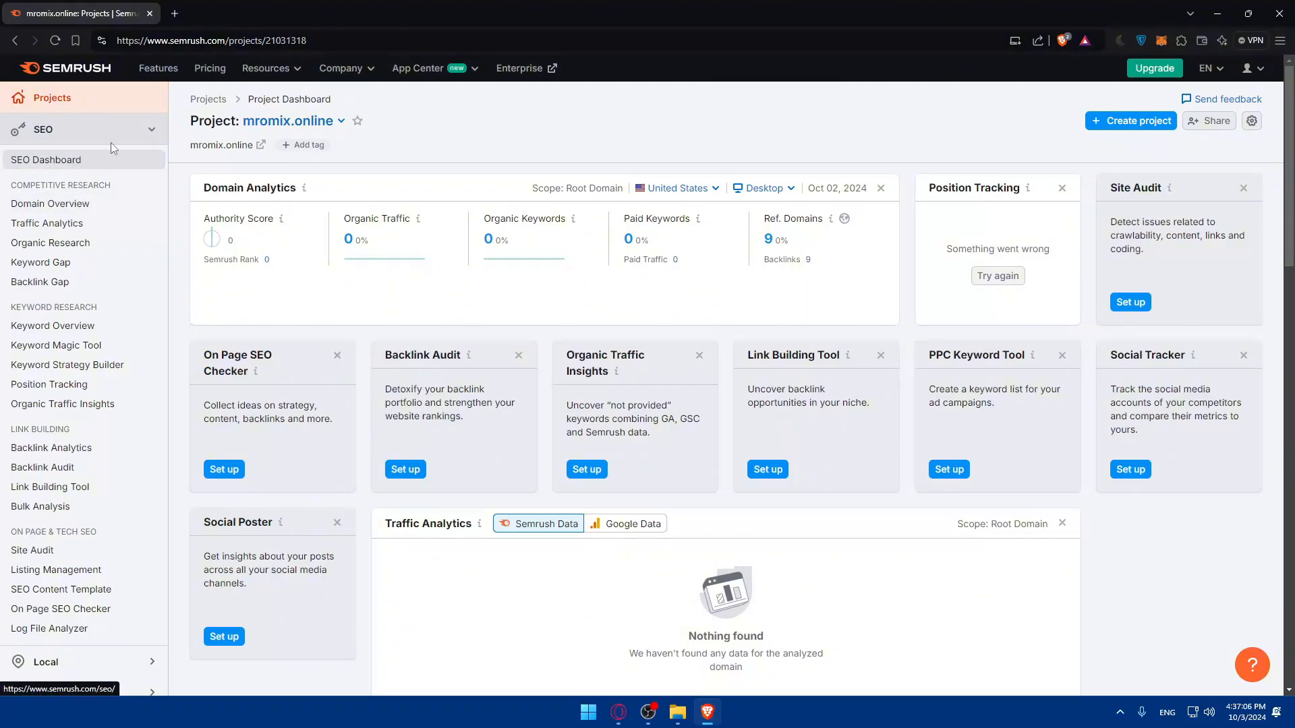
{"action": "scroll", "coordinate": [413, 237], "scroll_direction": "down", "scroll_amount": 9}
{"action": "scroll", "coordinate": [426, 242], "scroll_direction": "up", "scroll_amount": 9}
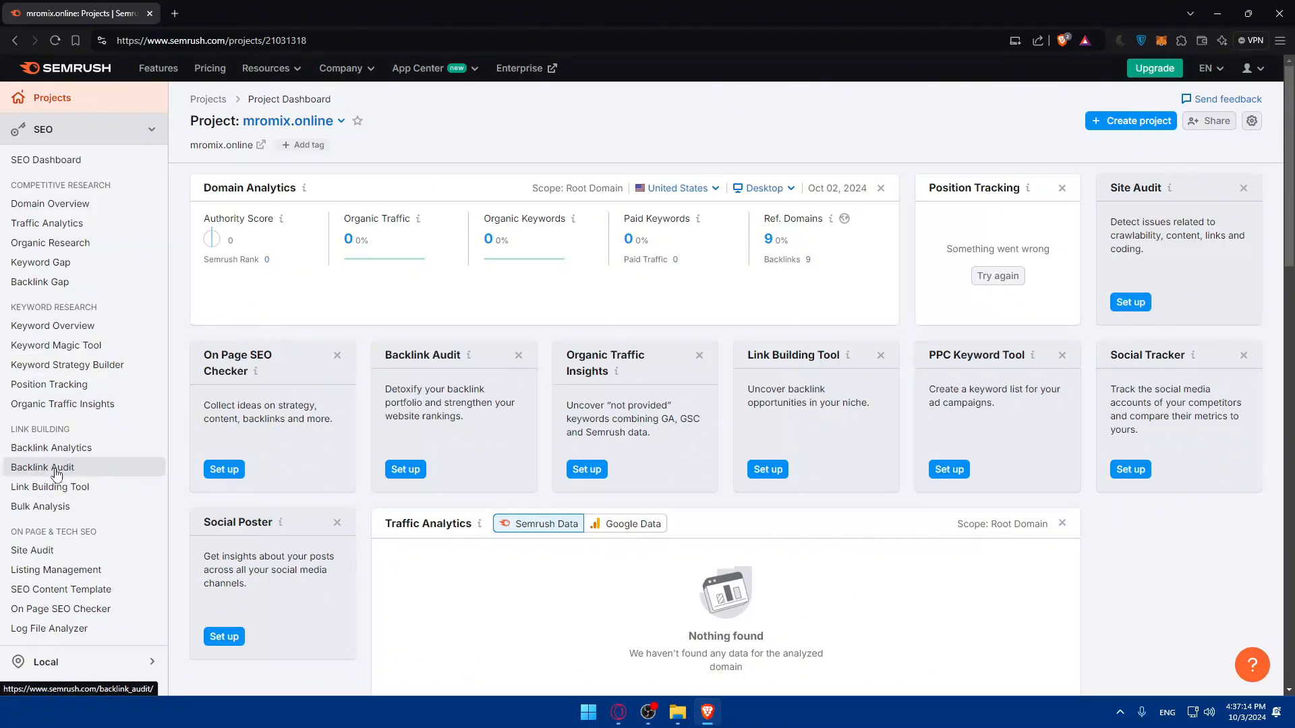
Open Site Audit and start setting up an audit for the domain mromix.online.
{"action": "left_click", "coordinate": [41, 553]}
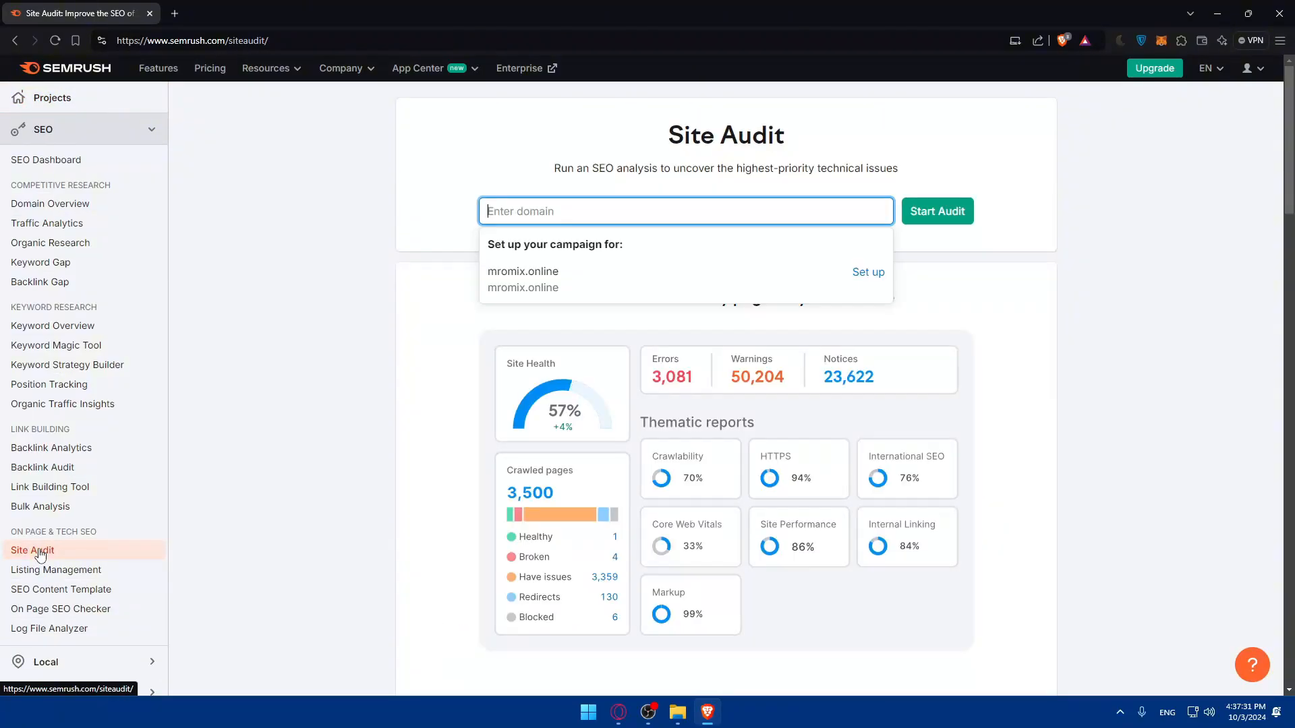
{"action": "left_click", "coordinate": [555, 214]}
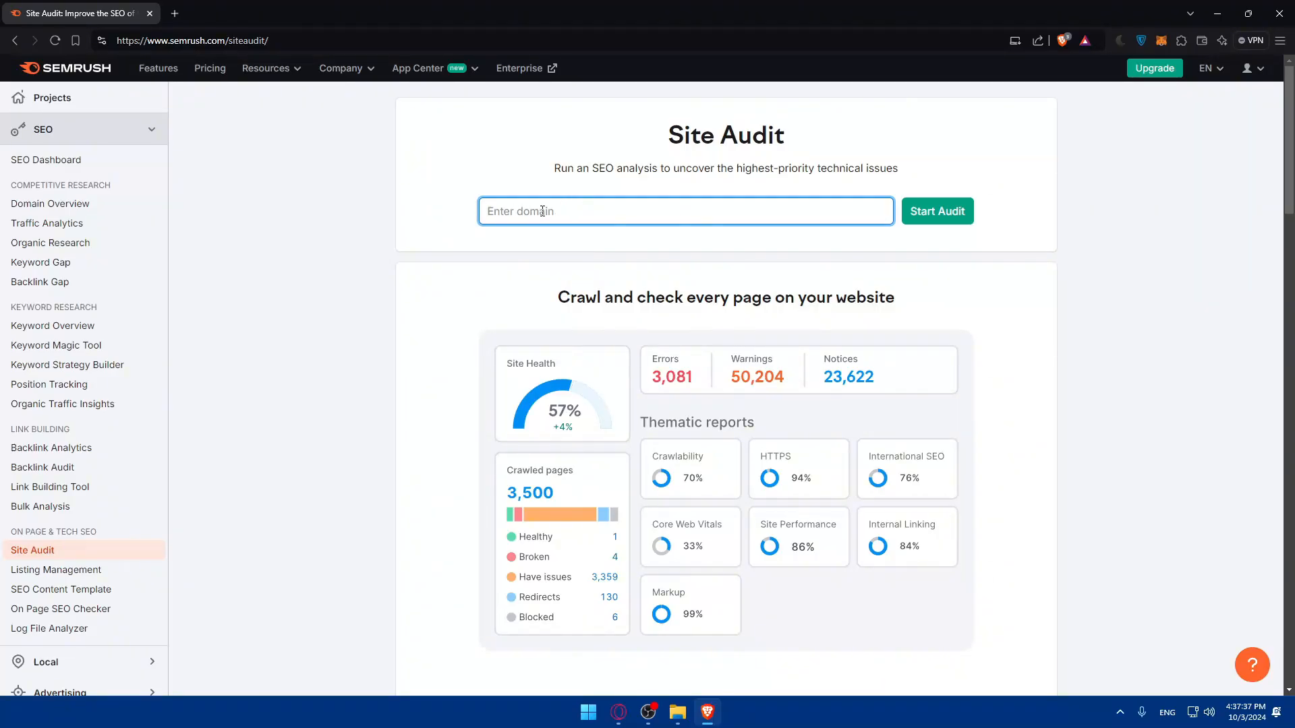
{"action": "type", "text": "mromix.online"}
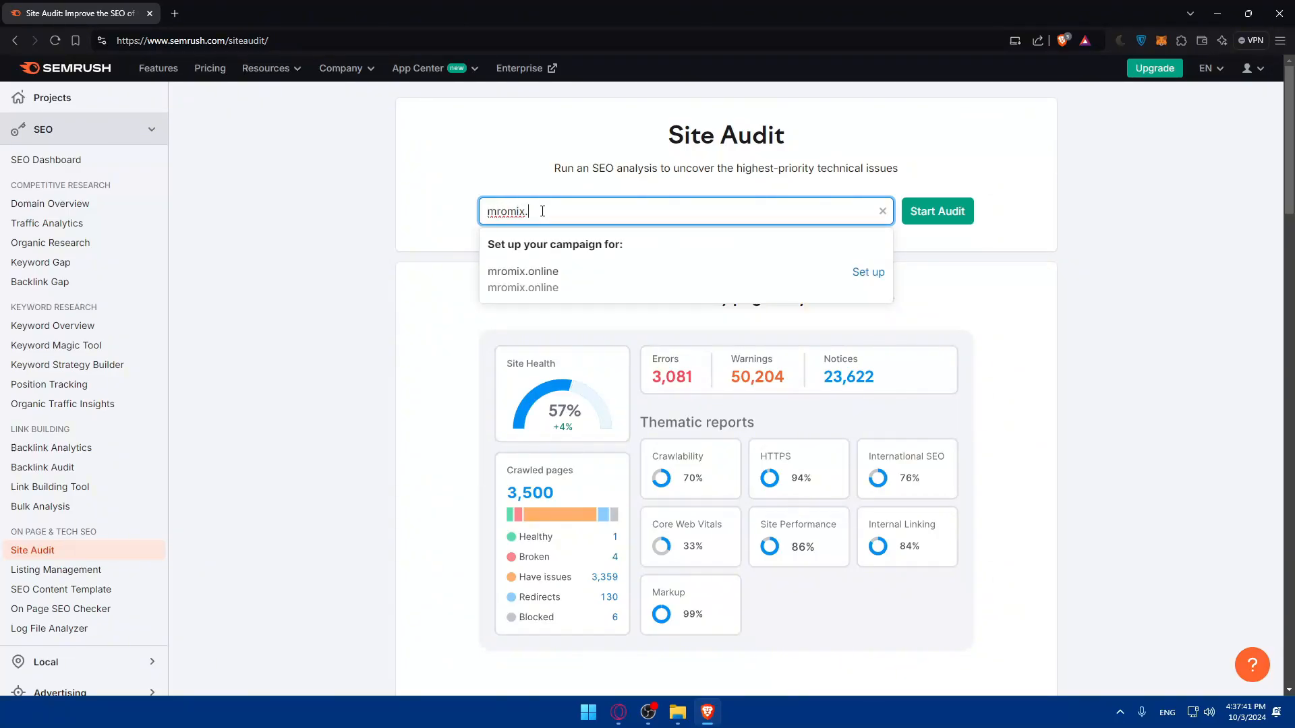
{"action": "left_click", "coordinate": [913, 204]}
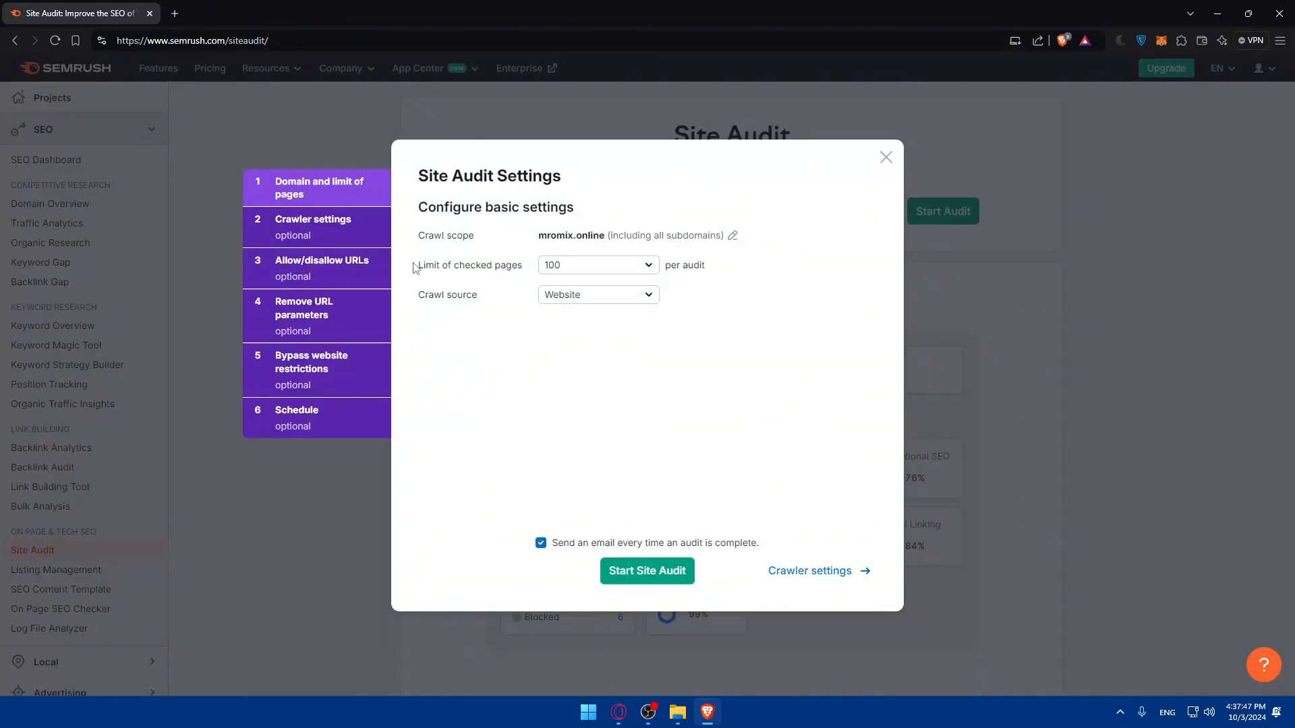
Try limits of 5,000 and 200 checked pages per audit, returning the limit to 100.
{"action": "left_click_drag", "start_coordinate": [416, 268], "coordinate": [516, 268]}
{"action": "left_click", "coordinate": [520, 270]}
{"action": "left_click", "coordinate": [648, 265]}
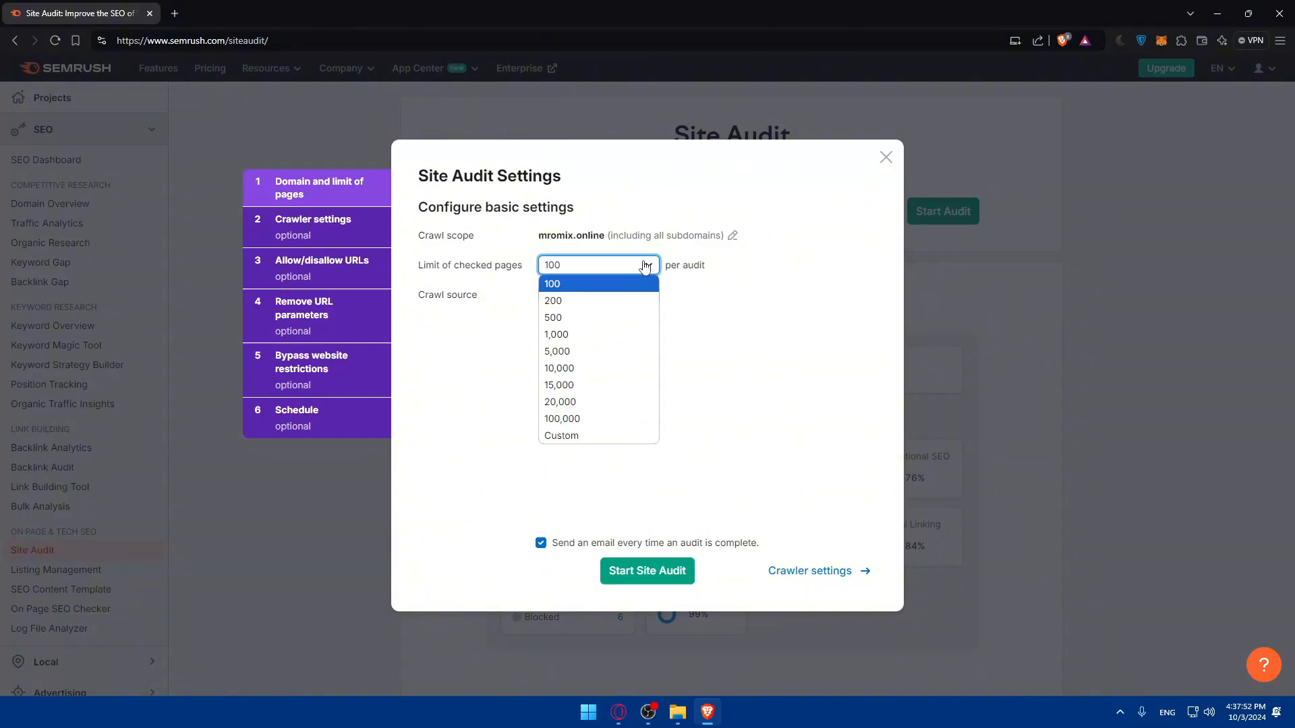
{"action": "left_click", "coordinate": [624, 358]}
{"action": "left_click", "coordinate": [624, 265]}
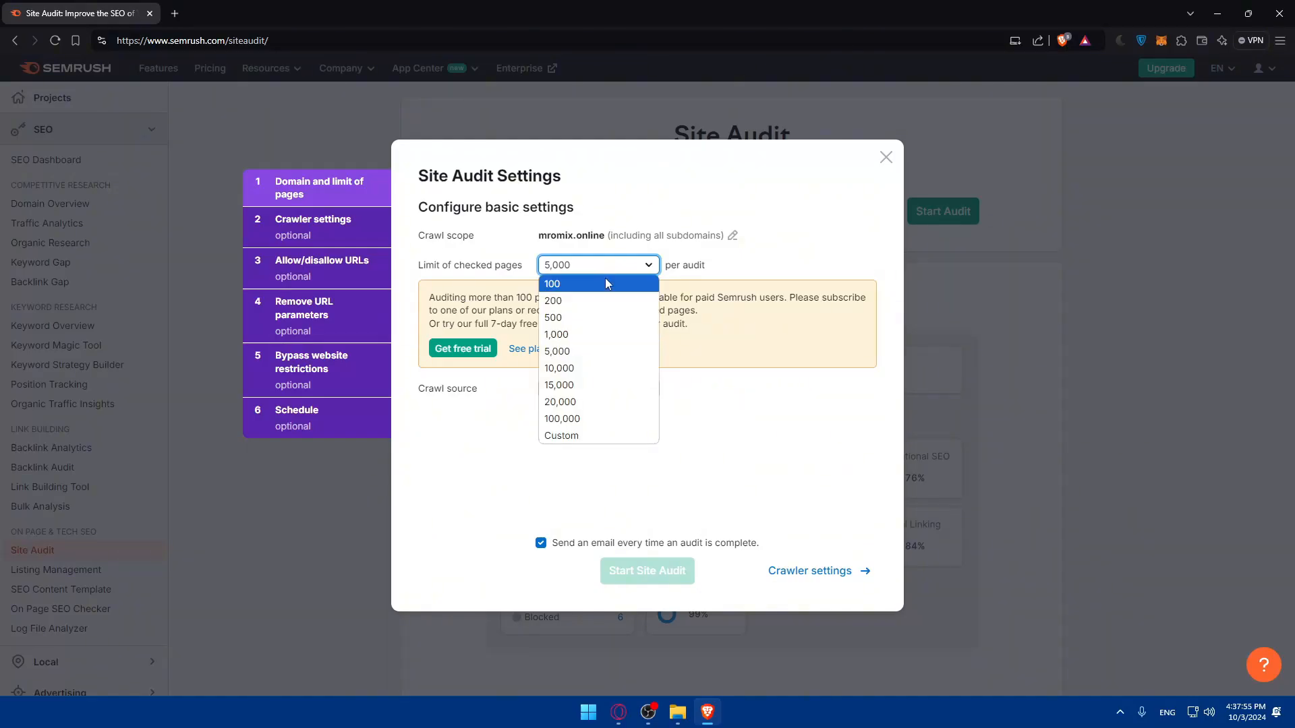
{"action": "left_click", "coordinate": [608, 284]}
{"action": "left_click", "coordinate": [577, 265]}
{"action": "left_click", "coordinate": [576, 301]}
{"action": "left_click", "coordinate": [583, 267]}
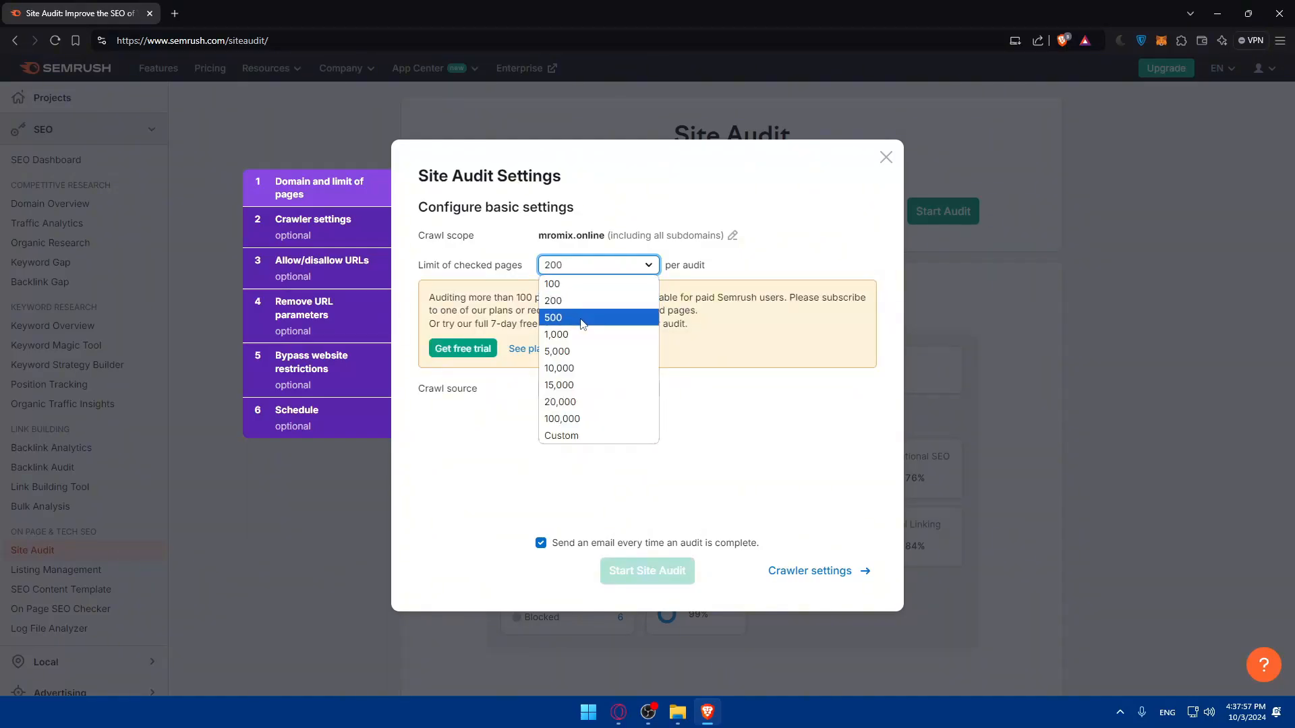
{"action": "left_click", "coordinate": [584, 284]}
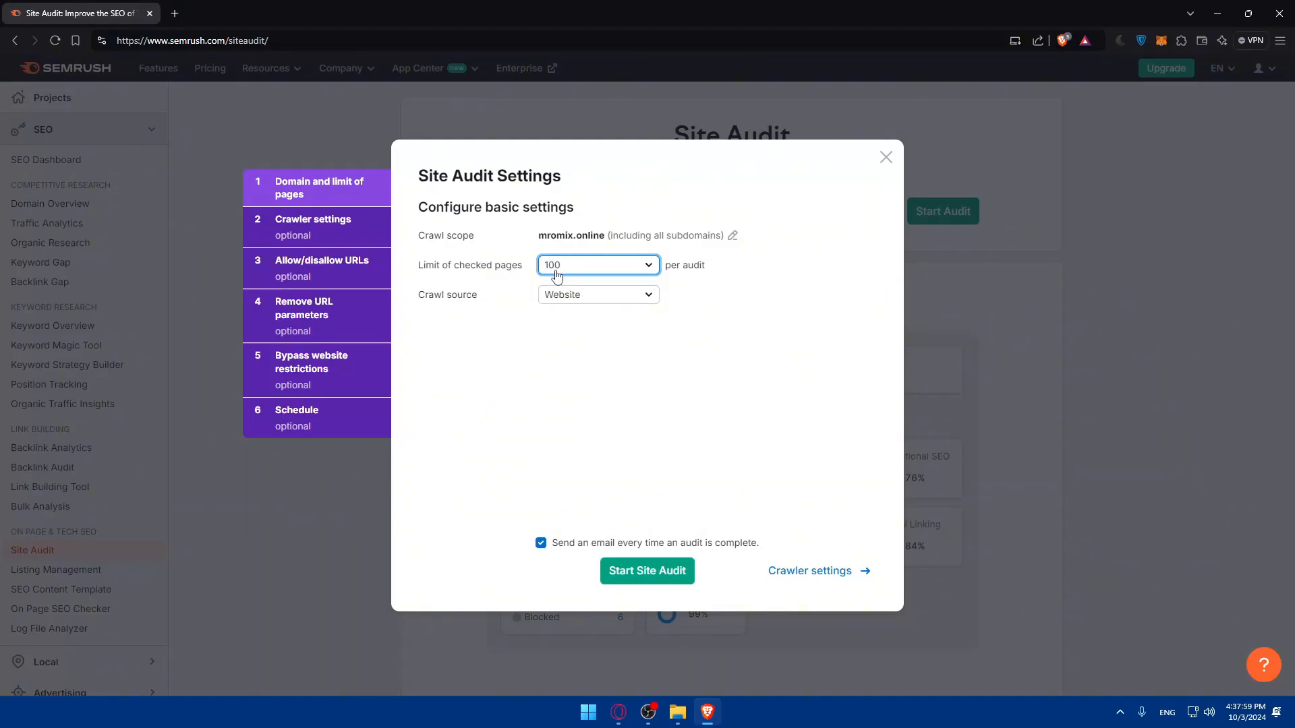
Try checked-page limits of 1,000 and 200, and restore the limit of 100 pages per audit.
{"action": "left_click", "coordinate": [605, 358]}
{"action": "left_click", "coordinate": [596, 278]}
{"action": "left_click", "coordinate": [611, 334]}
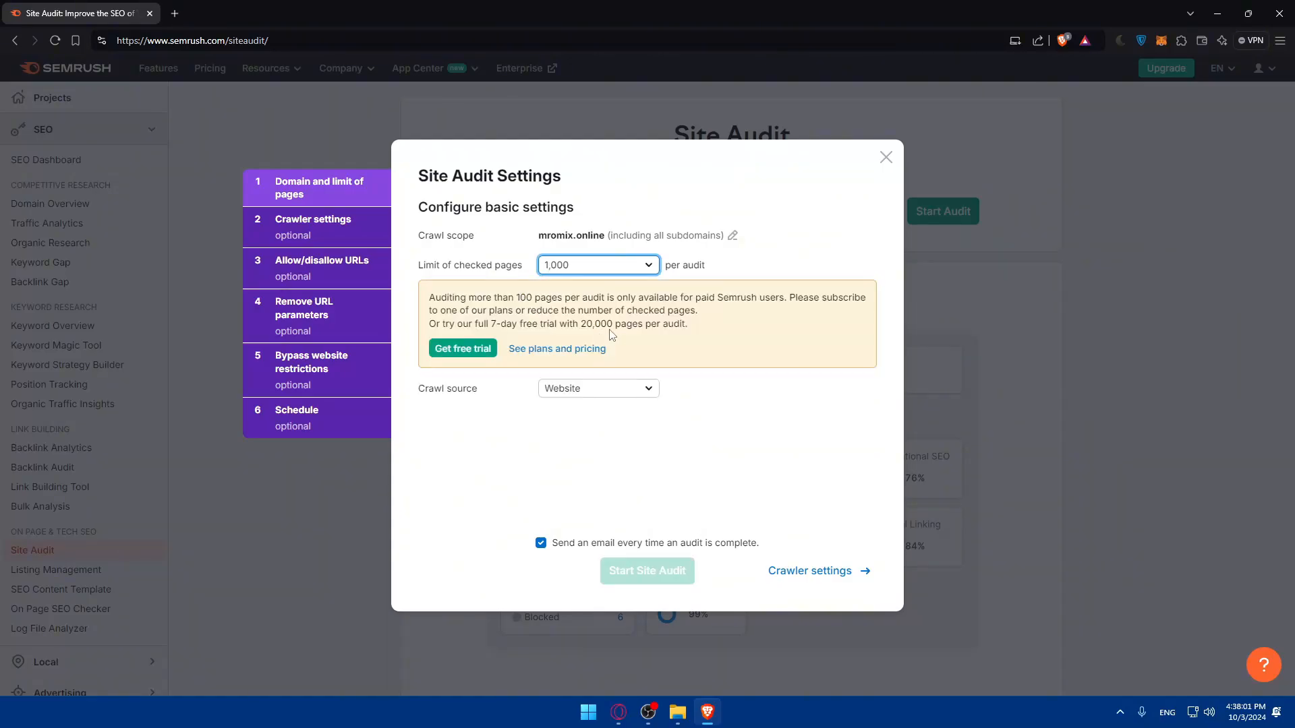
{"action": "left_click", "coordinate": [588, 266]}
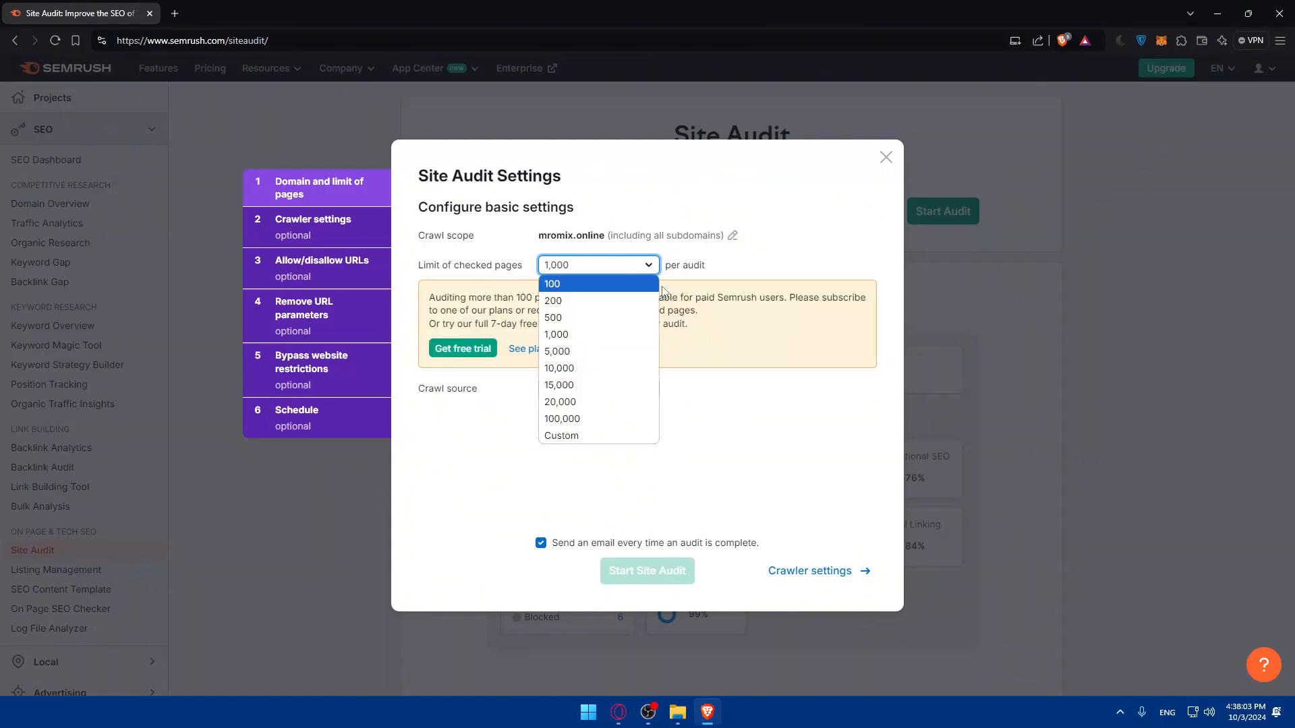
{"action": "left_click", "coordinate": [598, 301]}
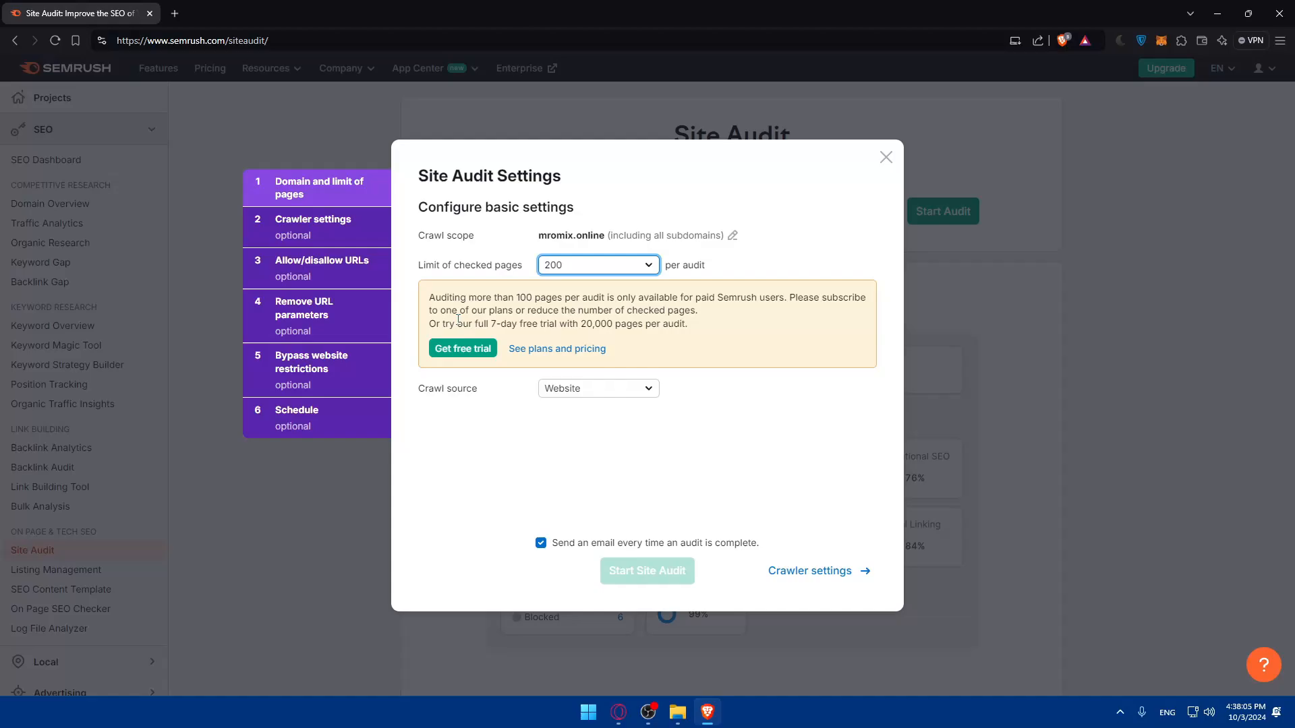
{"action": "left_click", "coordinate": [566, 265]}
{"action": "left_click", "coordinate": [578, 283]}
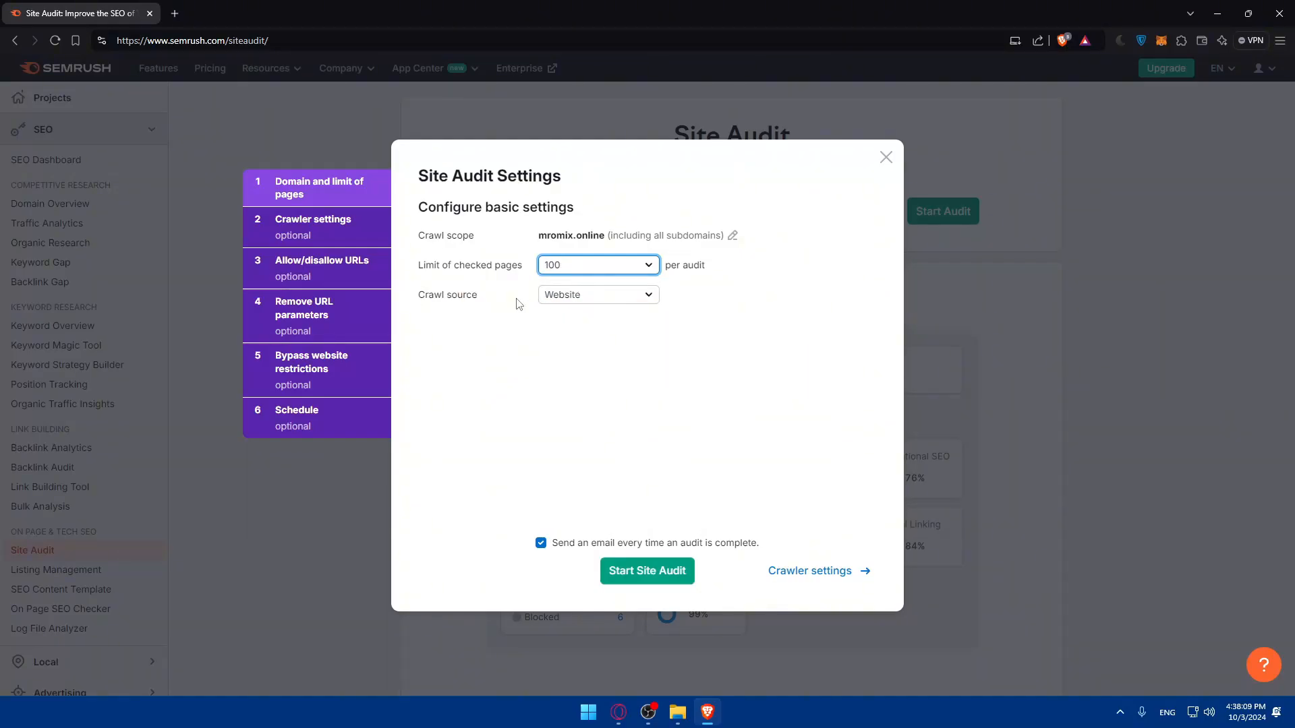
Try the crawl sources Enter sitemap URL and URLs from file, dismiss the file picker, and set the source back to Website.
{"action": "left_click_drag", "start_coordinate": [423, 296], "coordinate": [487, 298]}
{"action": "left_click", "coordinate": [488, 312]}
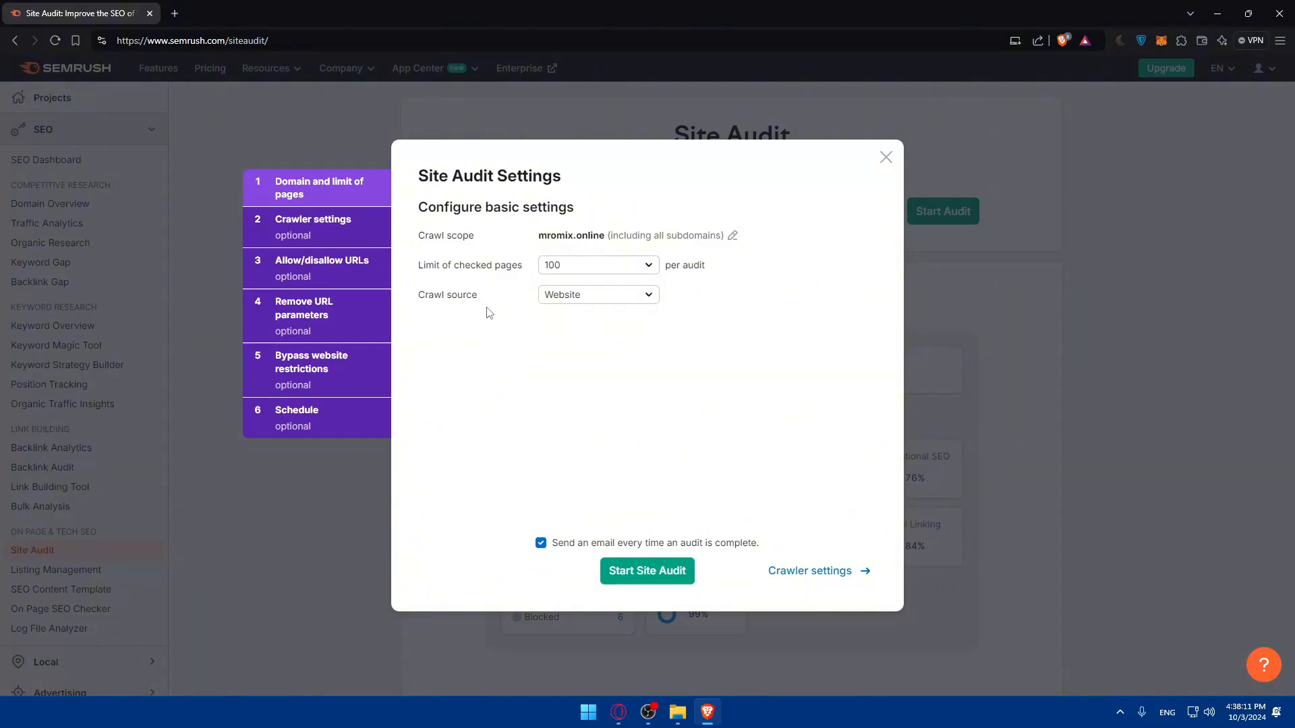
{"action": "left_click", "coordinate": [620, 298]}
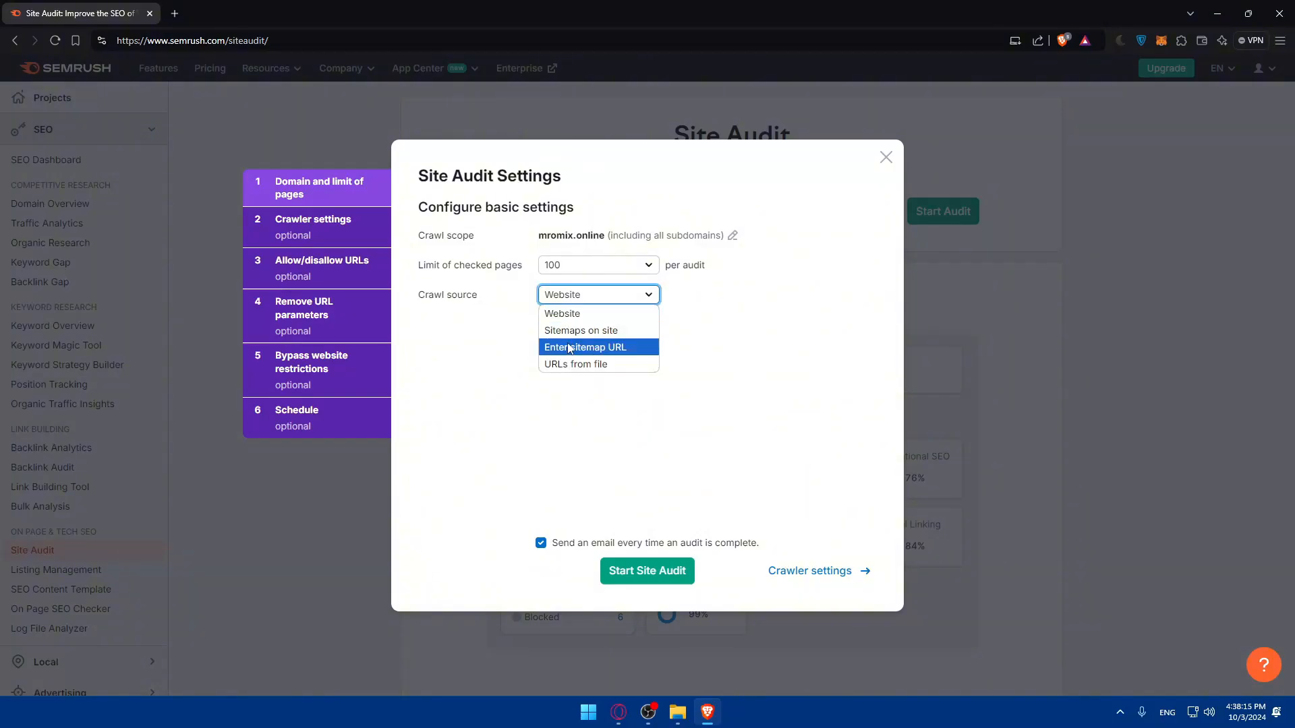
{"action": "left_click", "coordinate": [591, 350]}
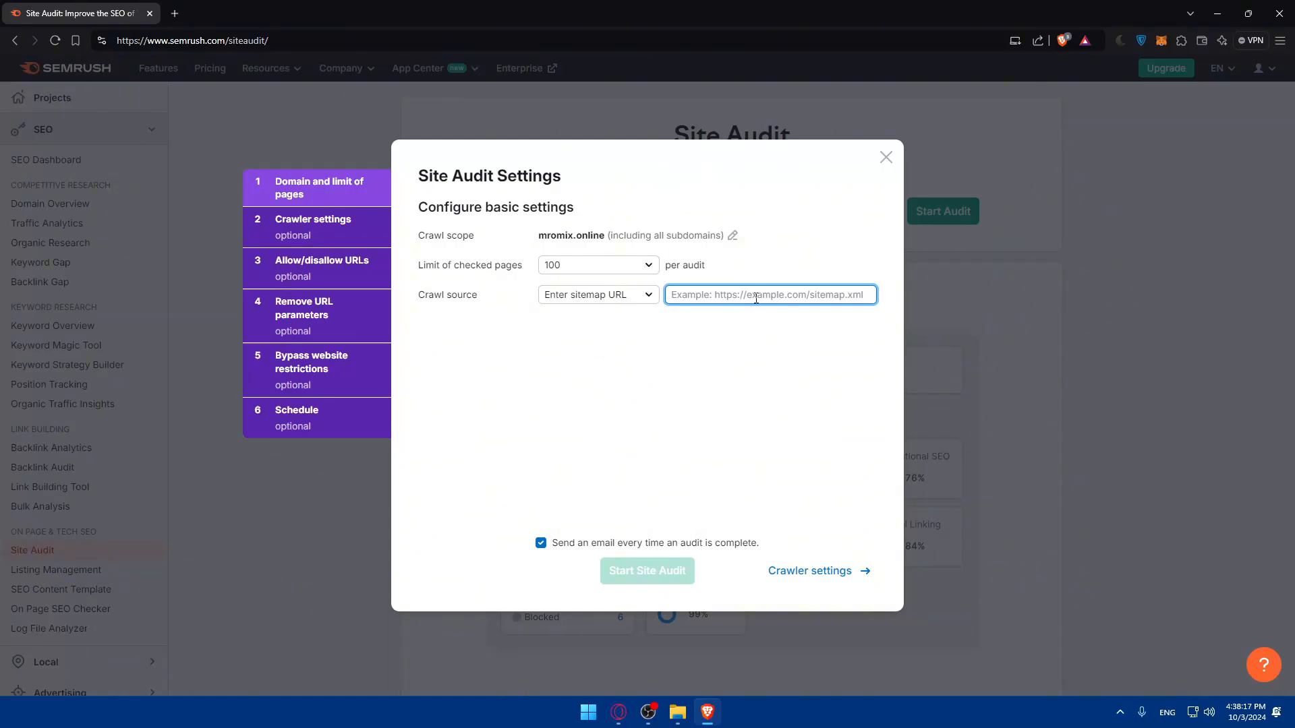
{"action": "left_click", "coordinate": [620, 301]}
{"action": "left_click", "coordinate": [599, 367]}
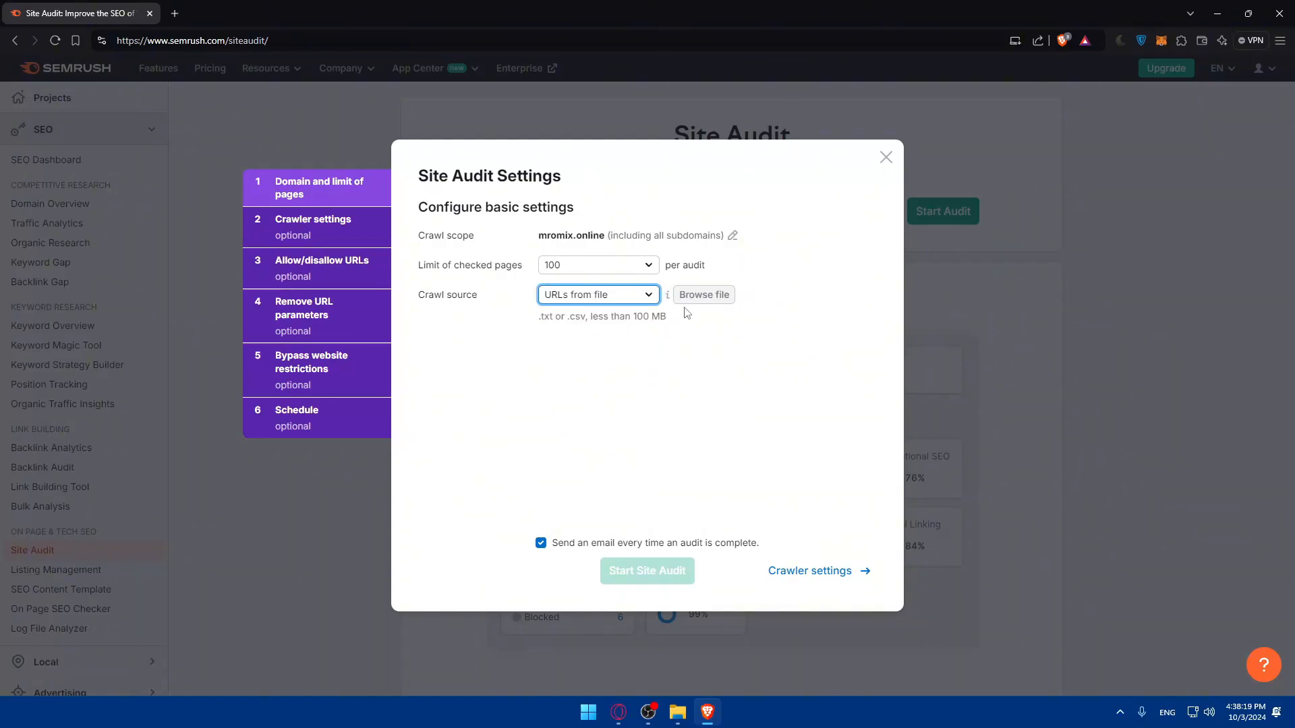
{"action": "left_click", "coordinate": [724, 301]}
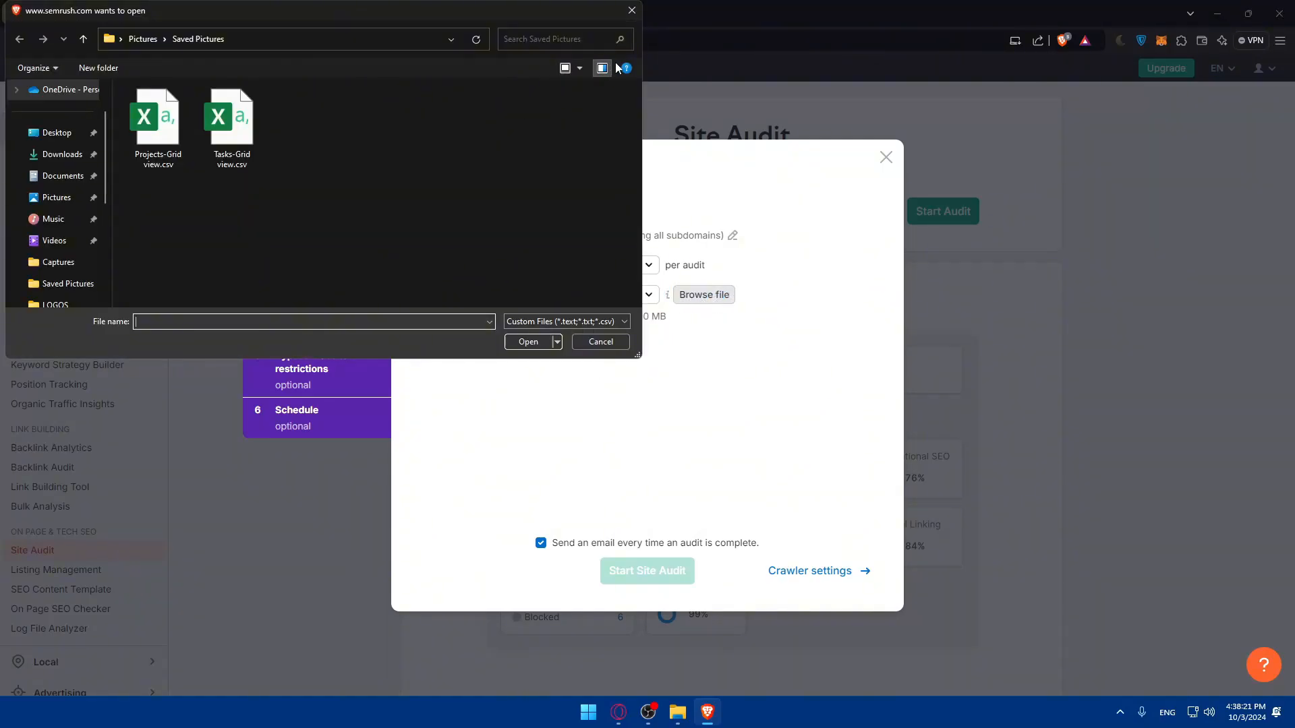
{"action": "left_click", "coordinate": [631, 11]}
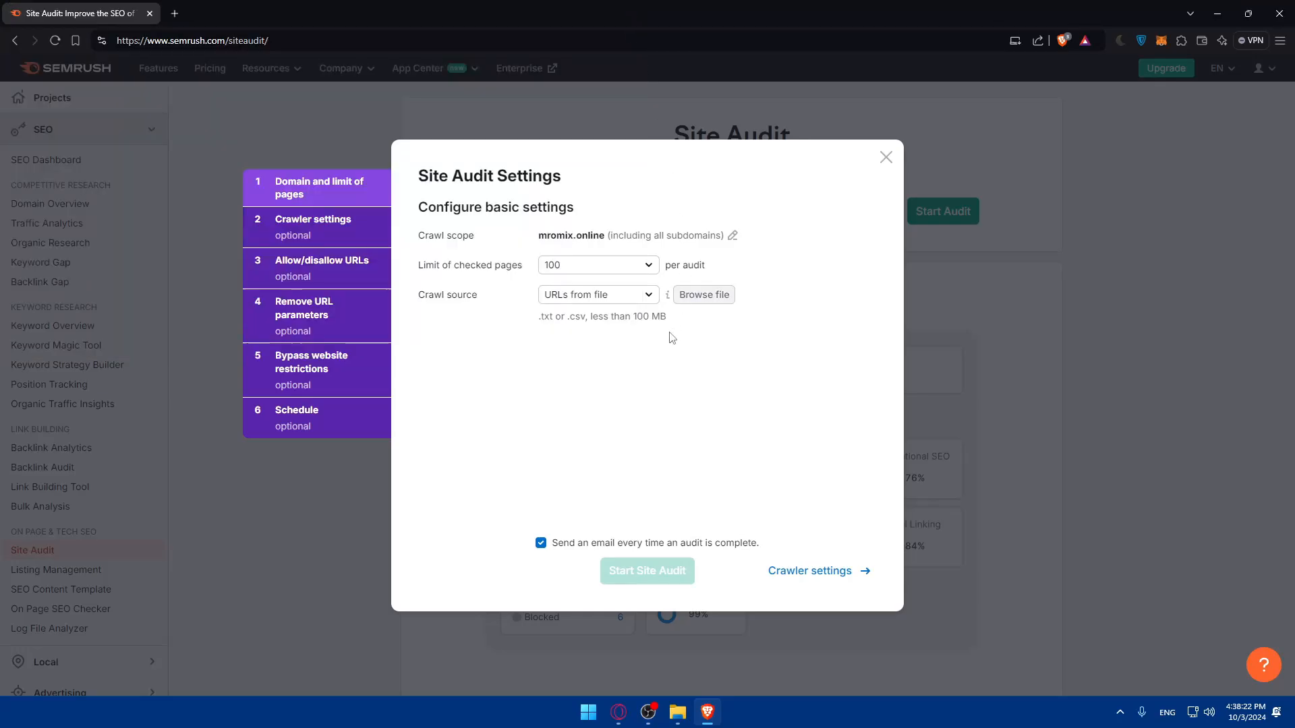
{"action": "left_click", "coordinate": [628, 297]}
{"action": "left_click", "coordinate": [593, 315]}
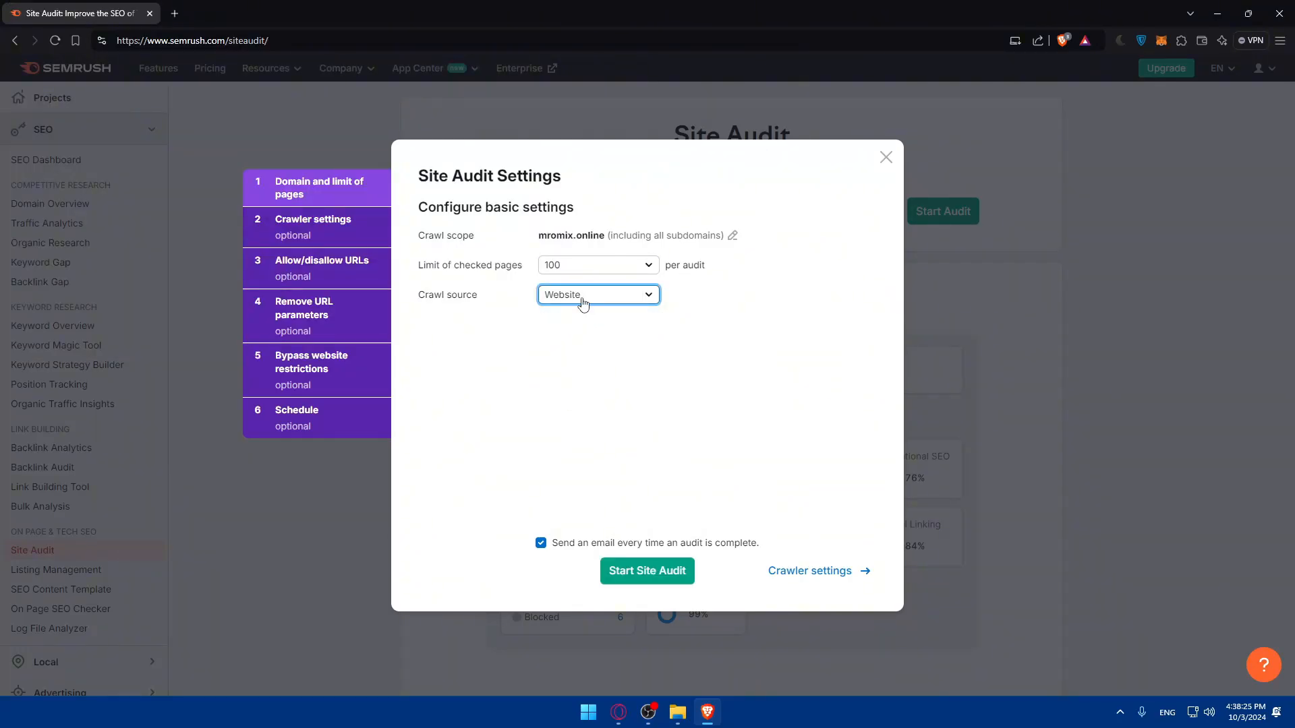
{"action": "left_click_drag", "start_coordinate": [539, 237], "coordinate": [598, 237]}
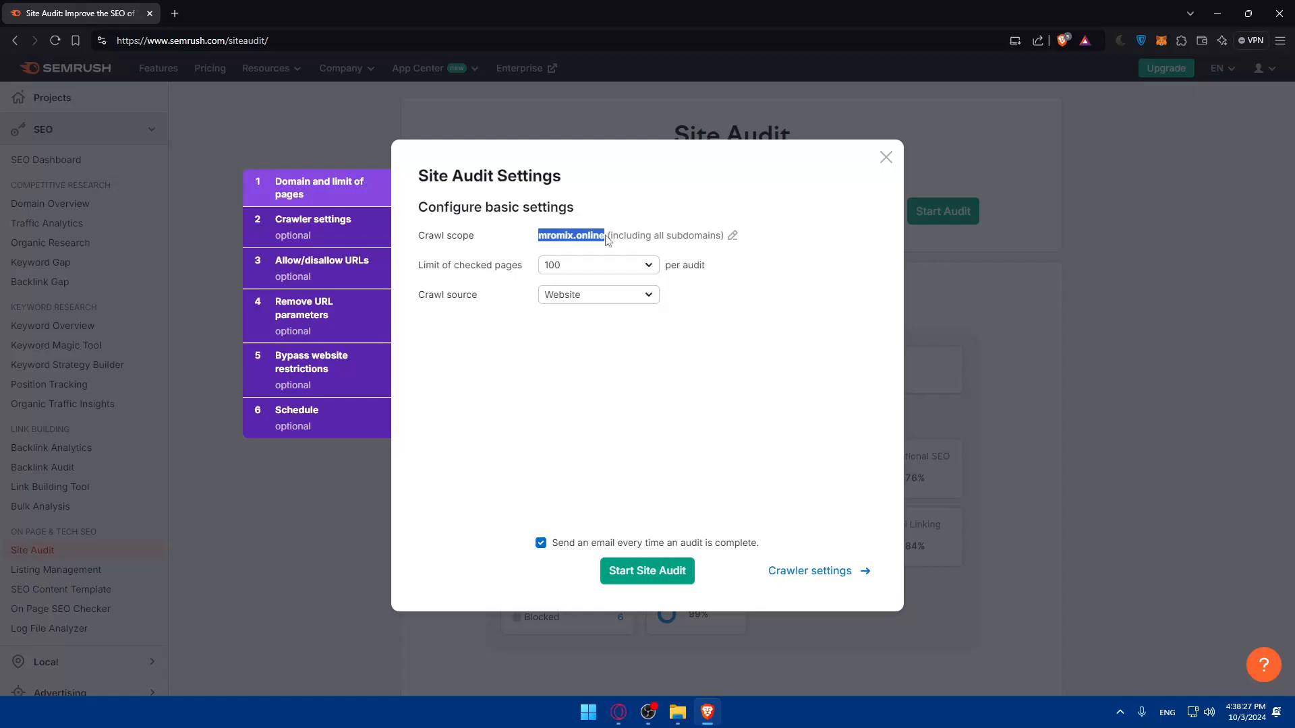
{"action": "left_click", "coordinate": [550, 396]}
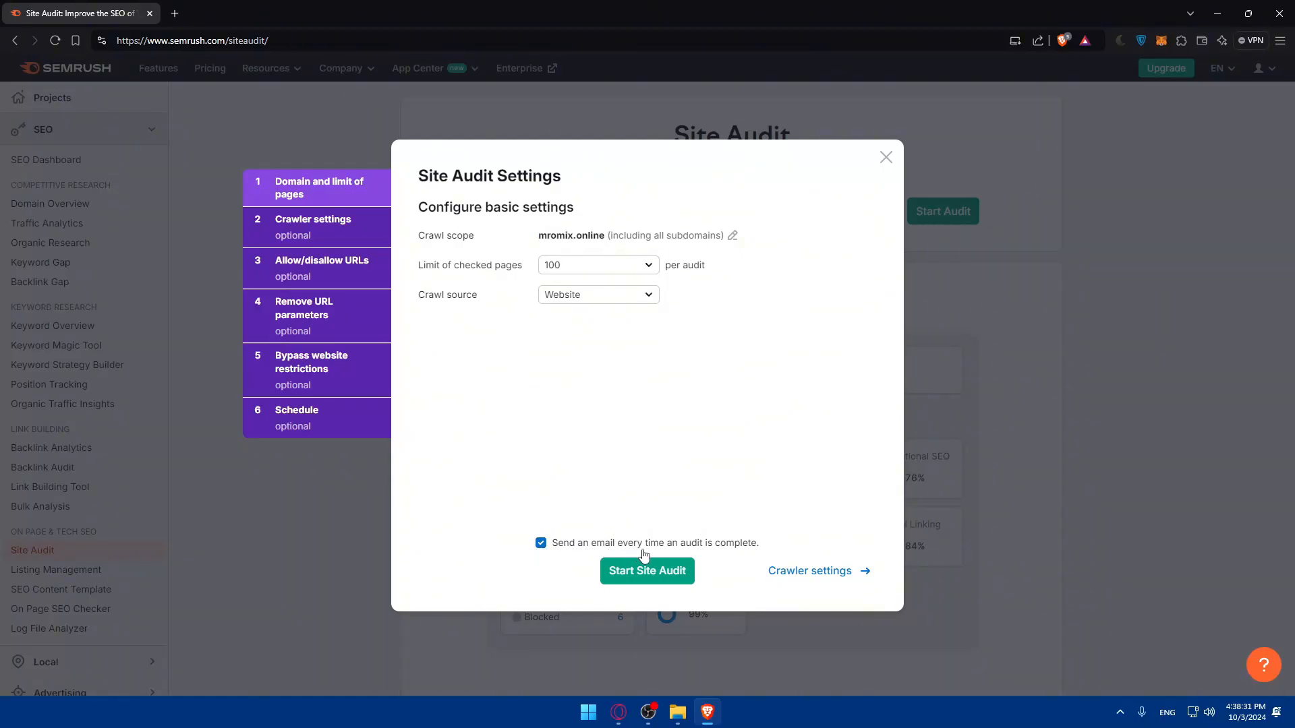
Open the crawler settings and try the user agents GoogleBot-Mobile and GoogleBot-Desktop.
{"action": "left_click", "coordinate": [564, 546]}
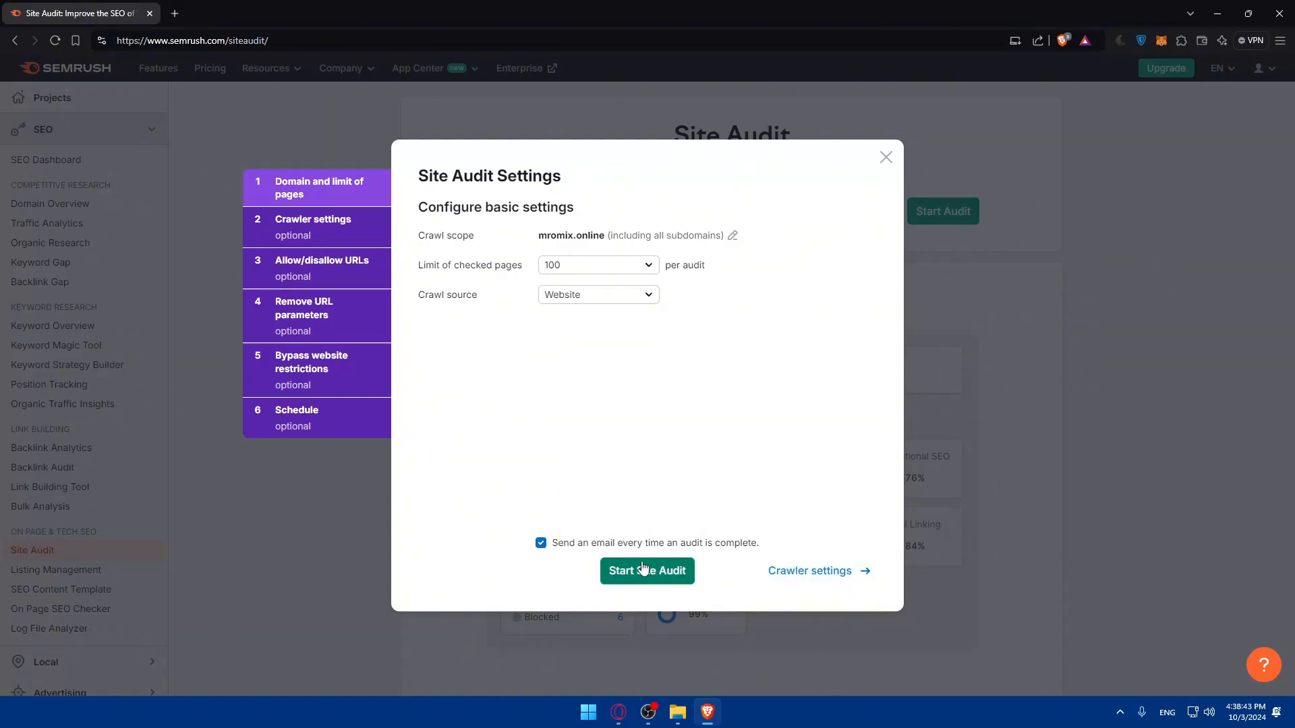
{"action": "left_click", "coordinate": [810, 571]}
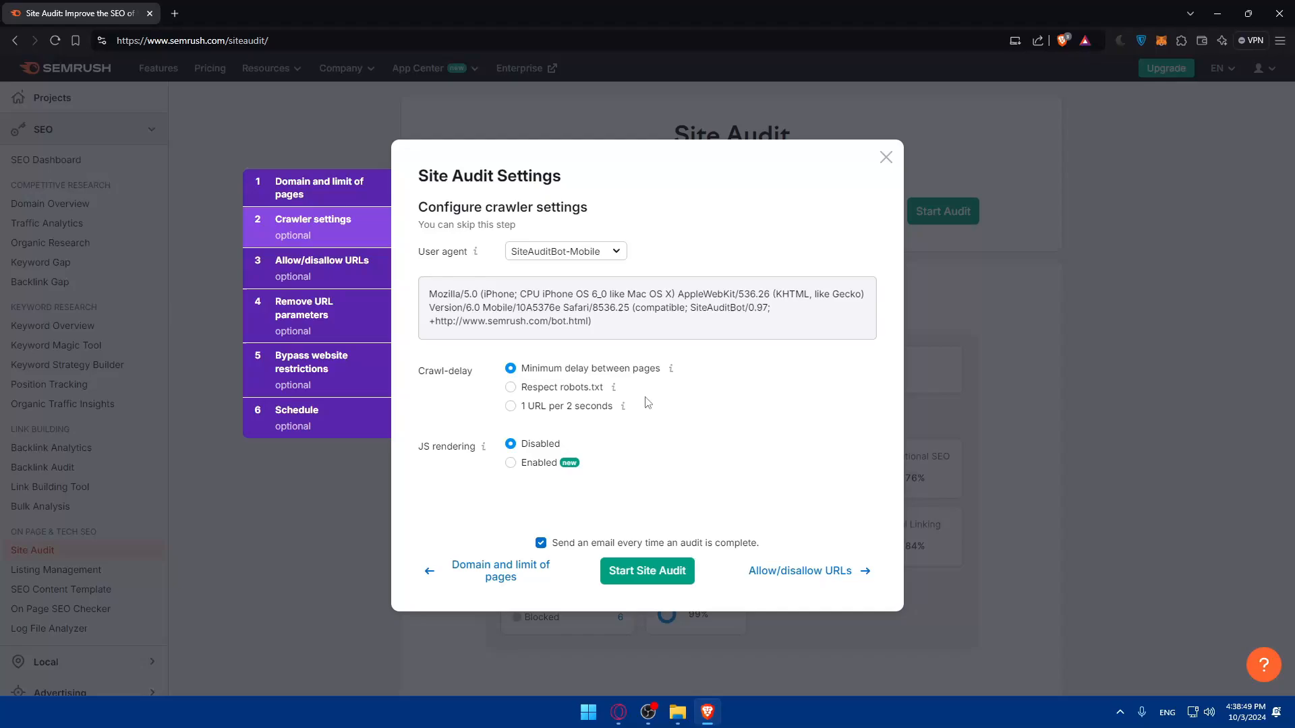
{"action": "left_click", "coordinate": [549, 254]}
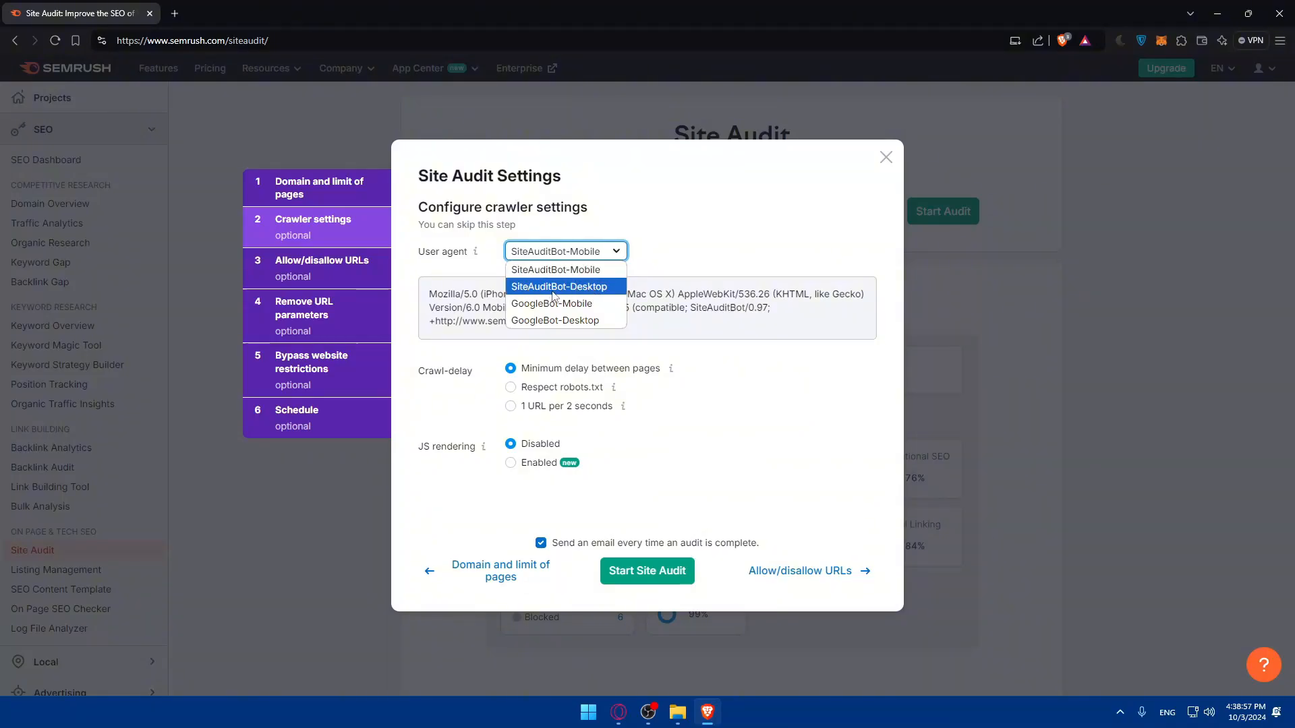
{"action": "left_click", "coordinate": [702, 340]}
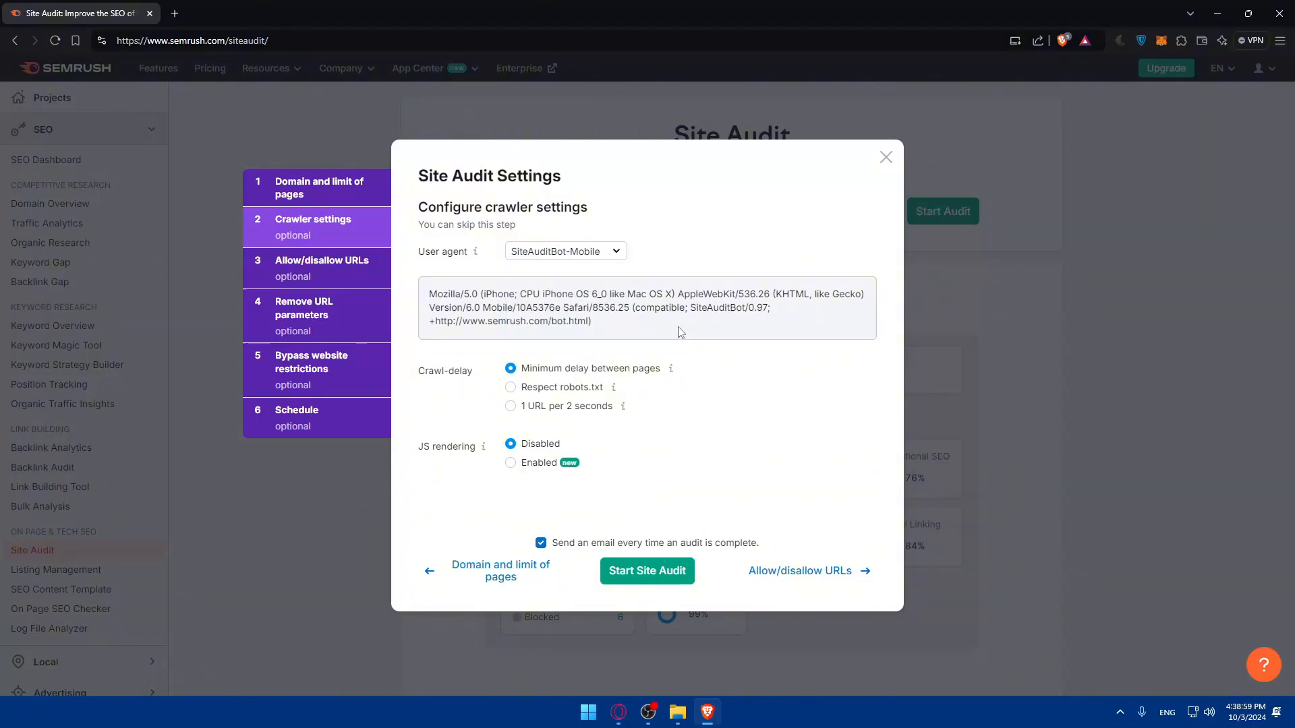
{"action": "left_click", "coordinate": [579, 253]}
{"action": "left_click", "coordinate": [576, 304]}
{"action": "left_click", "coordinate": [563, 252]}
{"action": "left_click", "coordinate": [558, 319]}
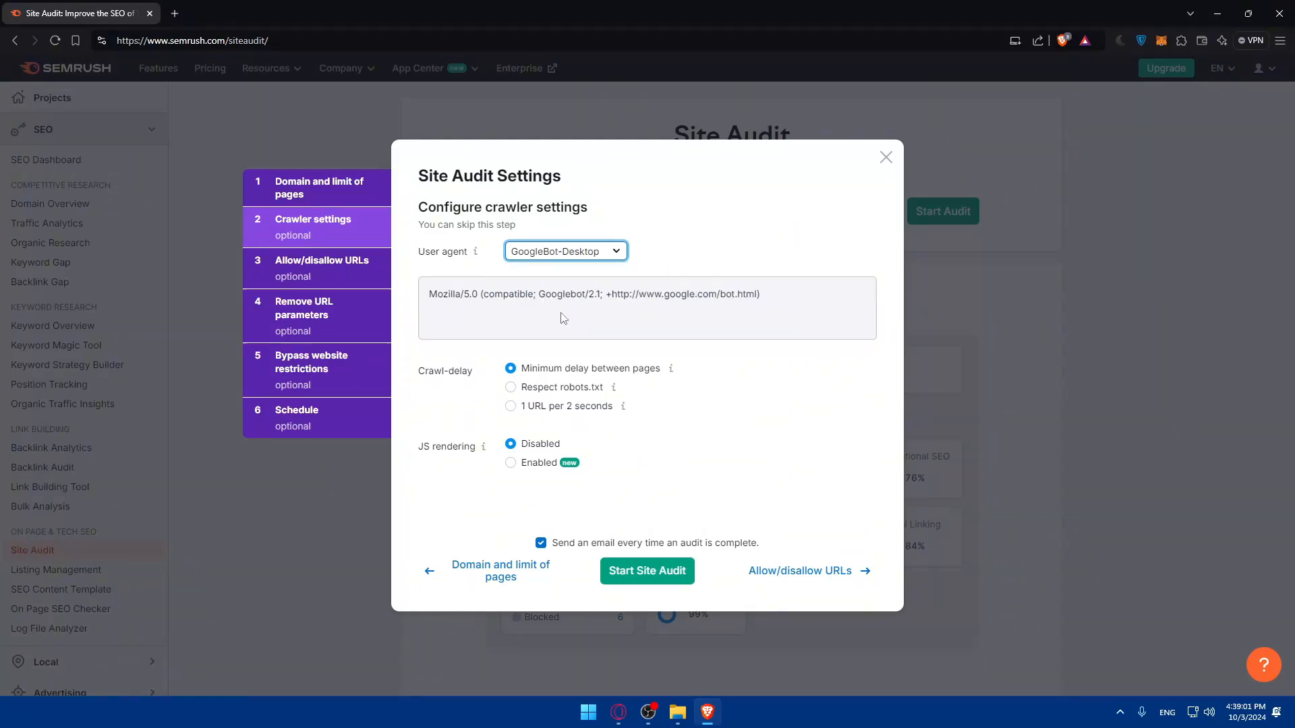
Set the crawler's user agent to SiteAuditBot-Desktop and look over its user agent string.
{"action": "left_click", "coordinate": [554, 251]}
{"action": "left_click", "coordinate": [553, 286]}
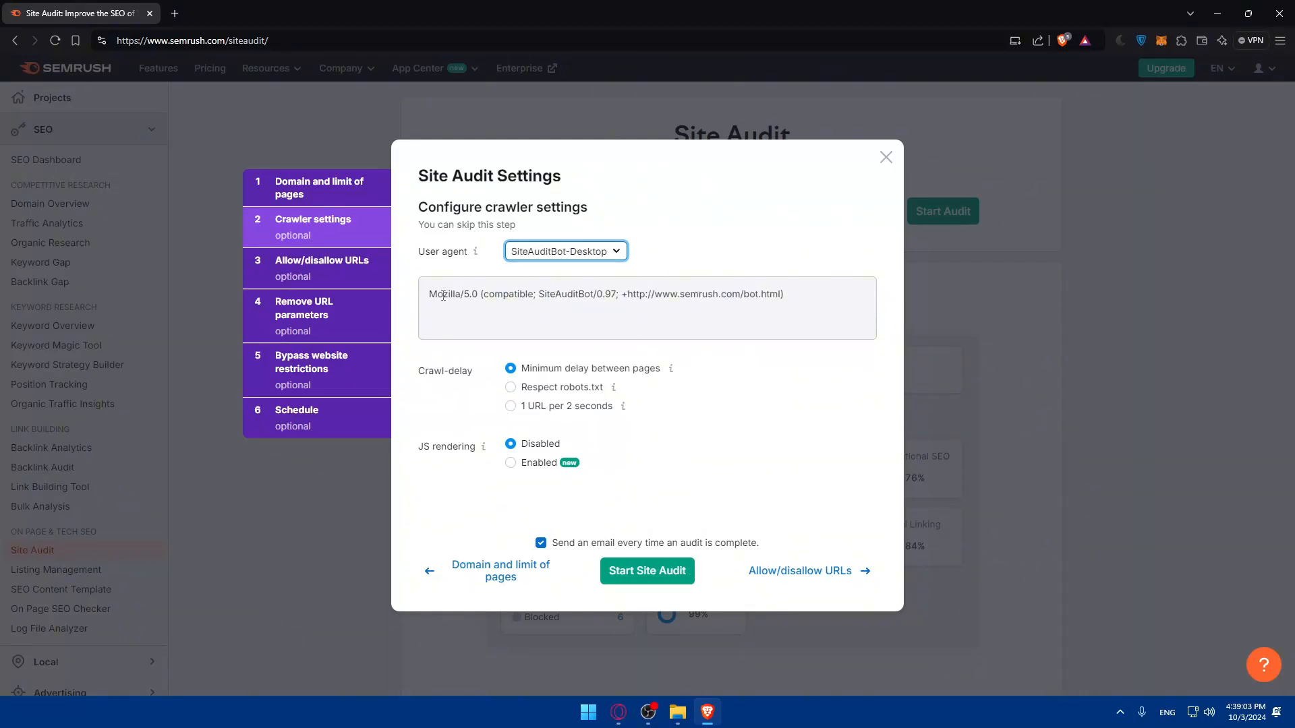
{"action": "left_click_drag", "start_coordinate": [443, 294], "coordinate": [786, 305]}
{"action": "left_click", "coordinate": [789, 305]}
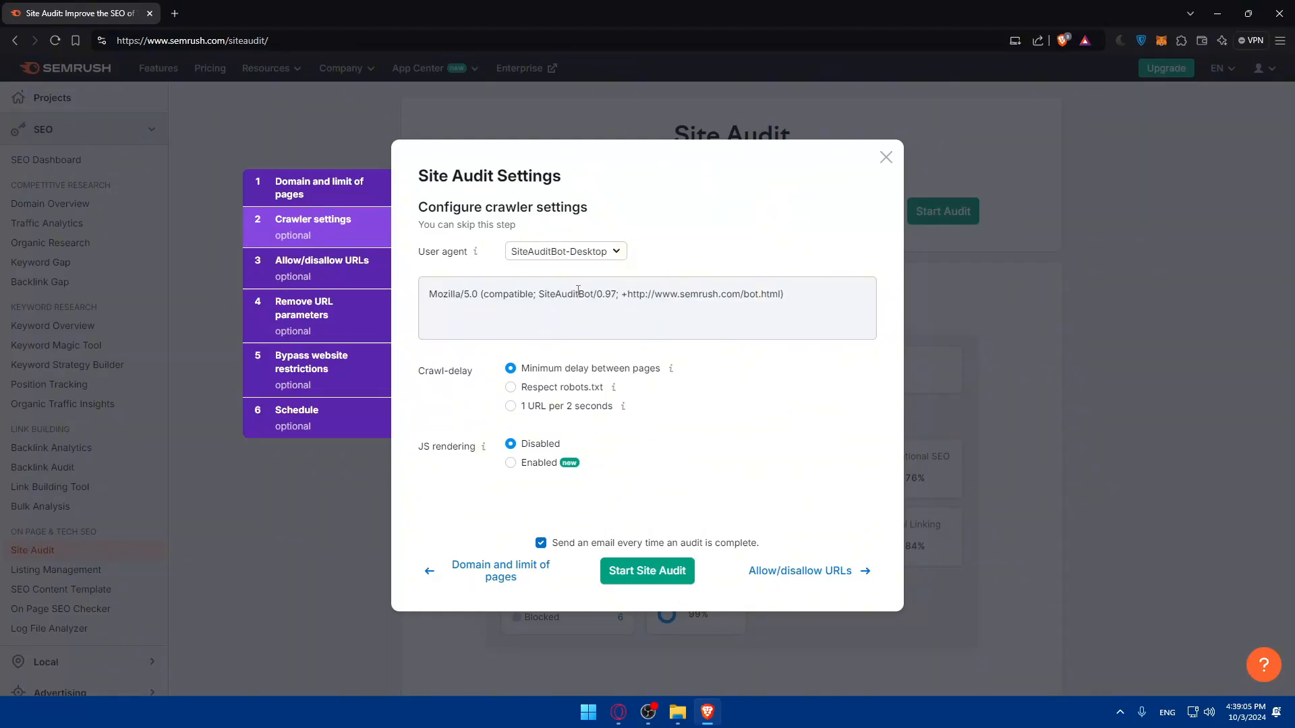
{"action": "left_click", "coordinate": [553, 253]}
{"action": "left_click", "coordinate": [570, 286]}
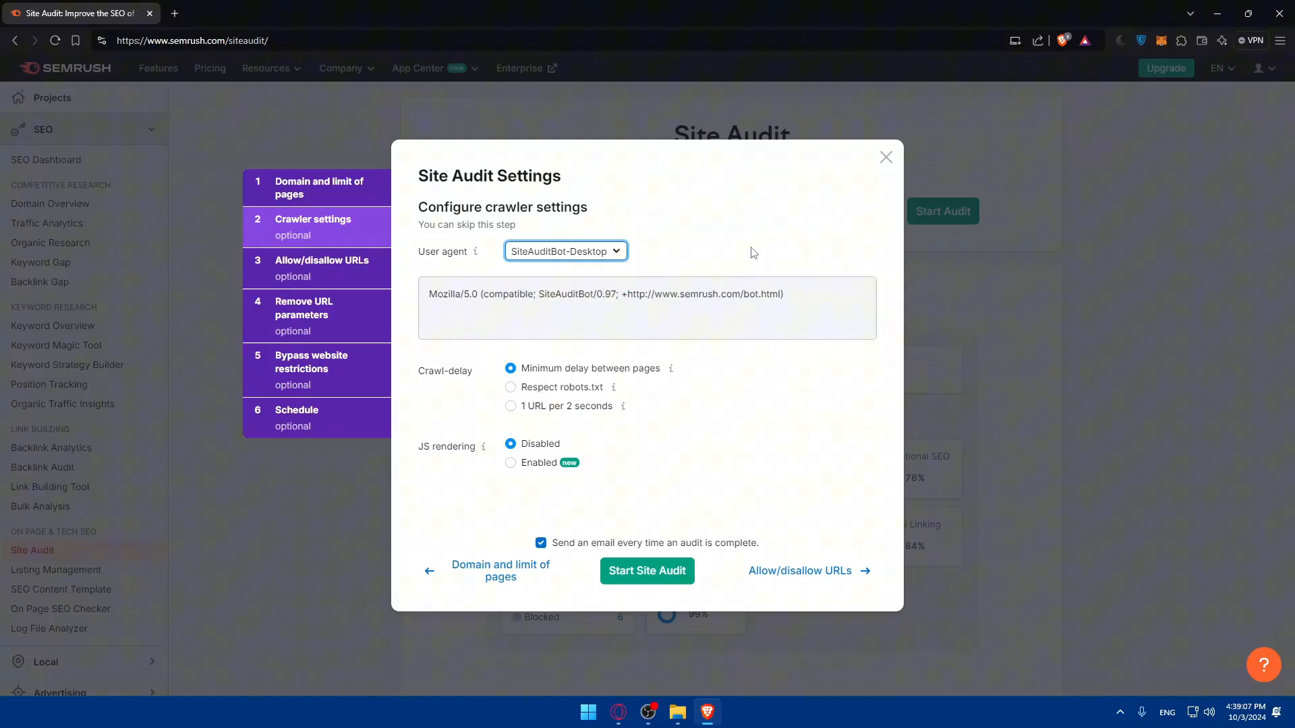
Try the crawl delays Respect robots.txt and 1 URL per 2 seconds, and restore Minimum delay between pages.
{"action": "left_click", "coordinate": [533, 390]}
{"action": "left_click", "coordinate": [550, 412]}
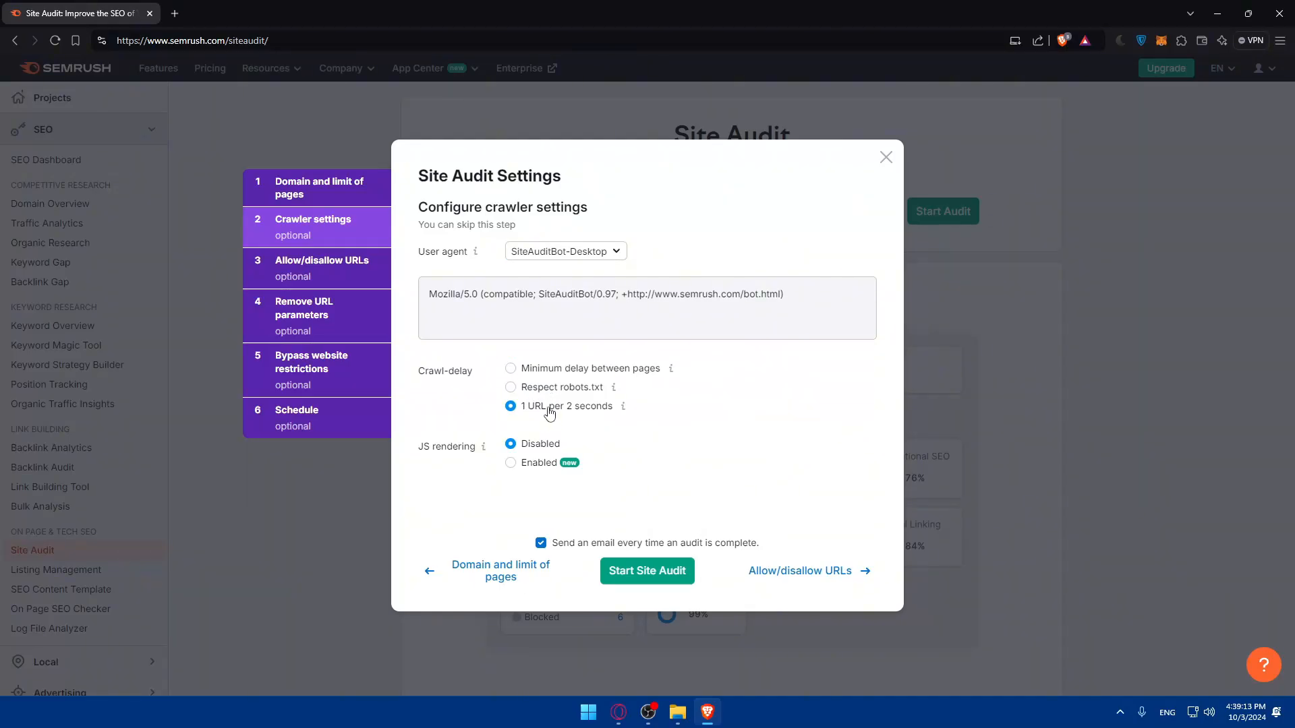
{"action": "left_click", "coordinate": [523, 369]}
Read the explanations for JS rendering and the user agent, keeping the audit completion email enabled.
{"action": "left_click_drag", "start_coordinate": [421, 448], "coordinate": [487, 452]}
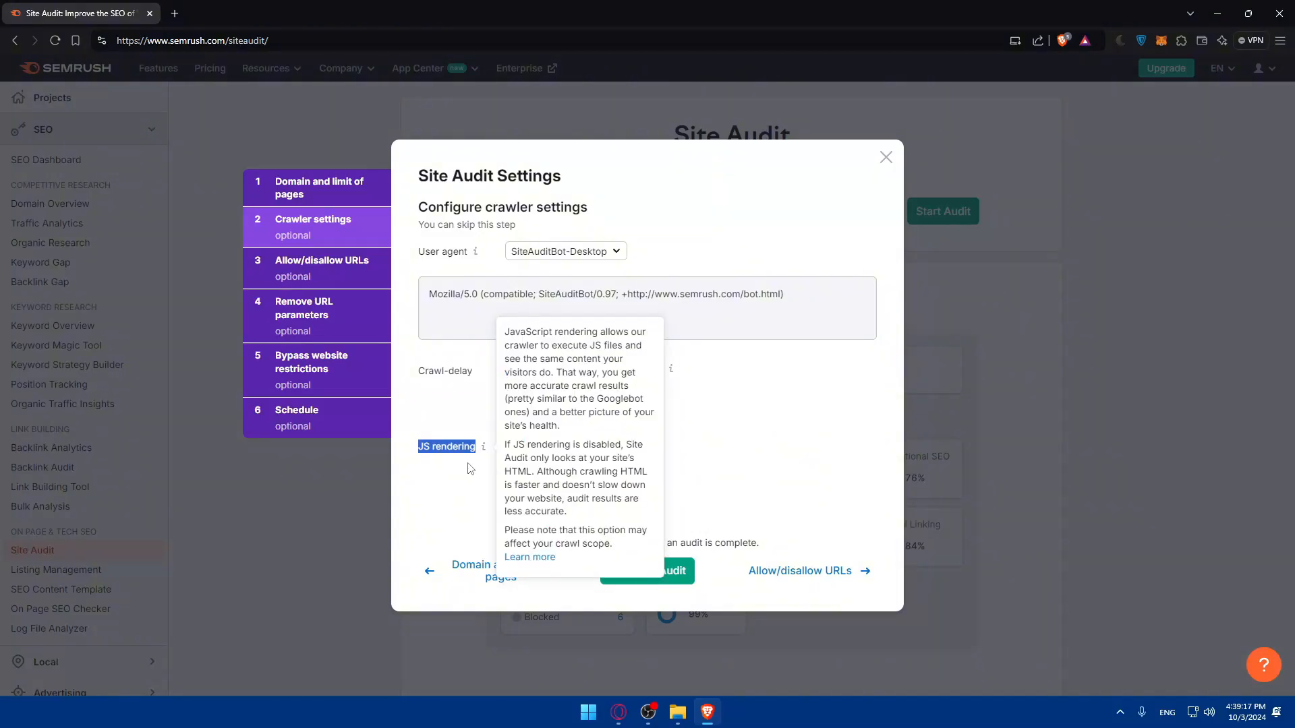
{"action": "left_click", "coordinate": [485, 453]}
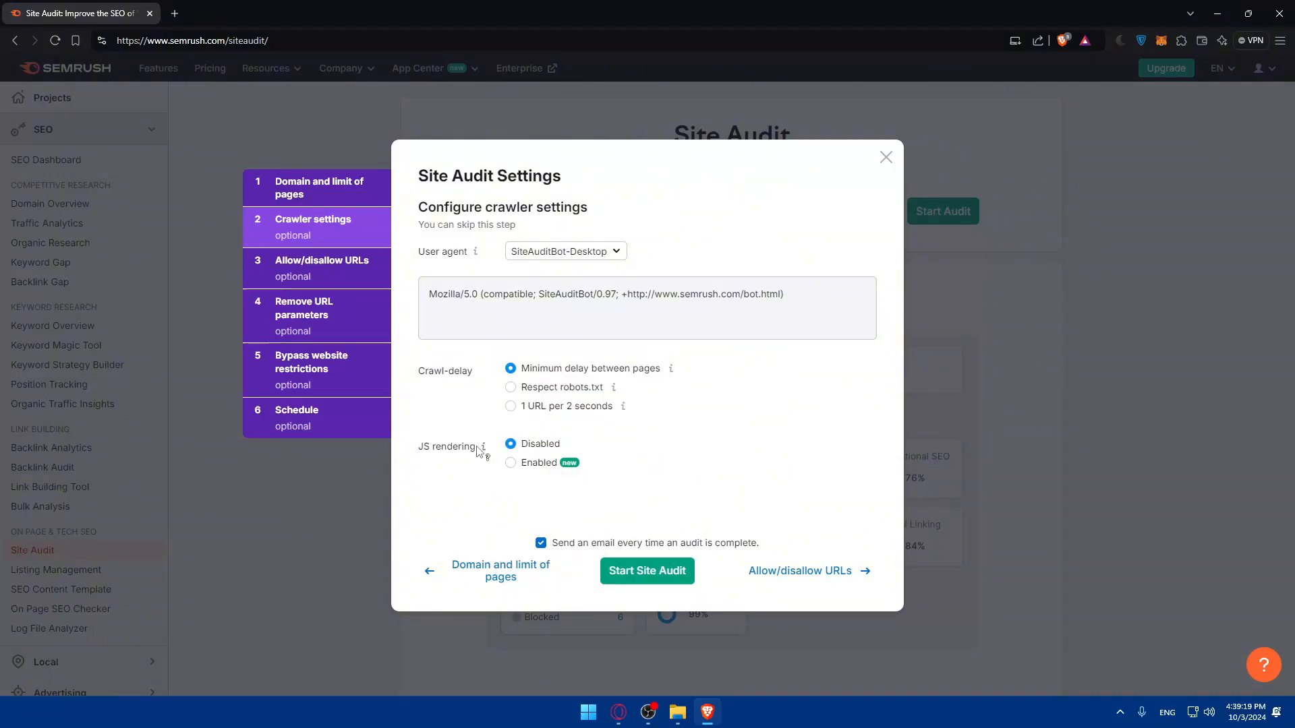
{"action": "mouse_move", "coordinate": [484, 451]}
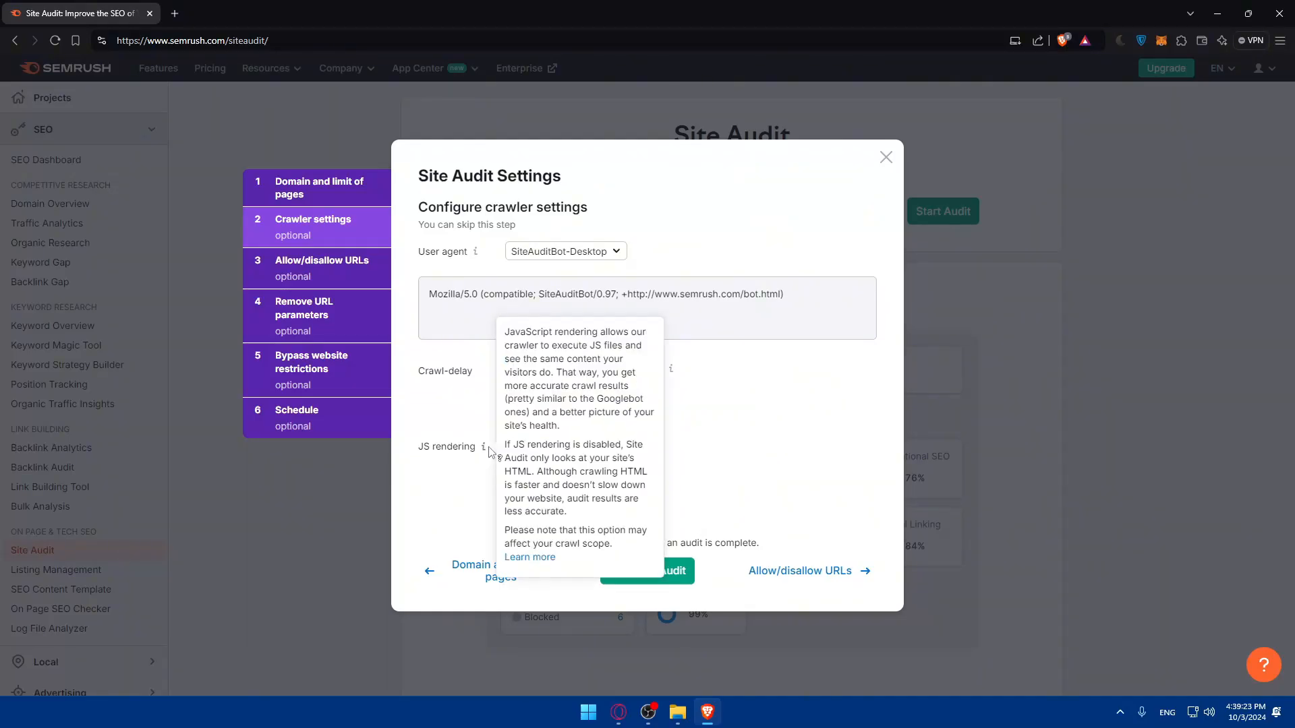
{"action": "left_click_drag", "start_coordinate": [506, 337], "coordinate": [597, 555]}
{"action": "left_click", "coordinate": [502, 449]}
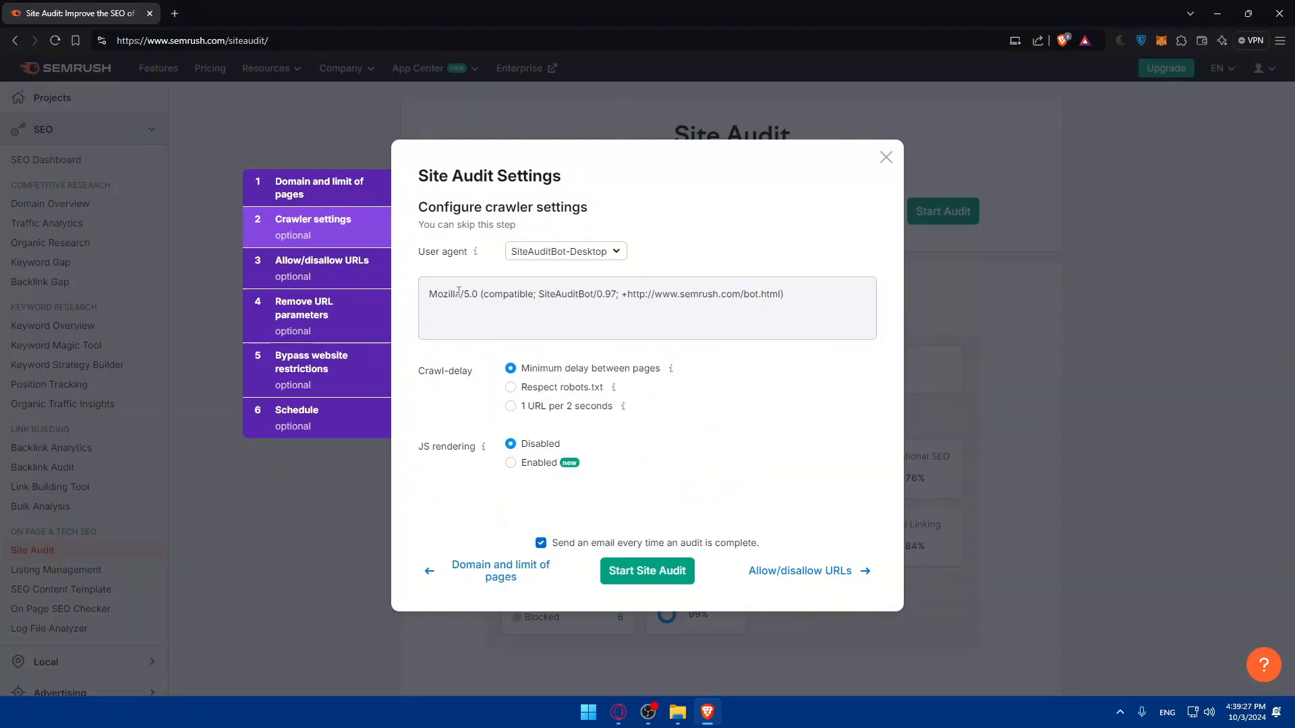
{"action": "mouse_move", "coordinate": [477, 254]}
{"action": "left_click_drag", "start_coordinate": [499, 222], "coordinate": [495, 222]}
{"action": "left_click", "coordinate": [495, 224]}
{"action": "mouse_move", "coordinate": [476, 253]}
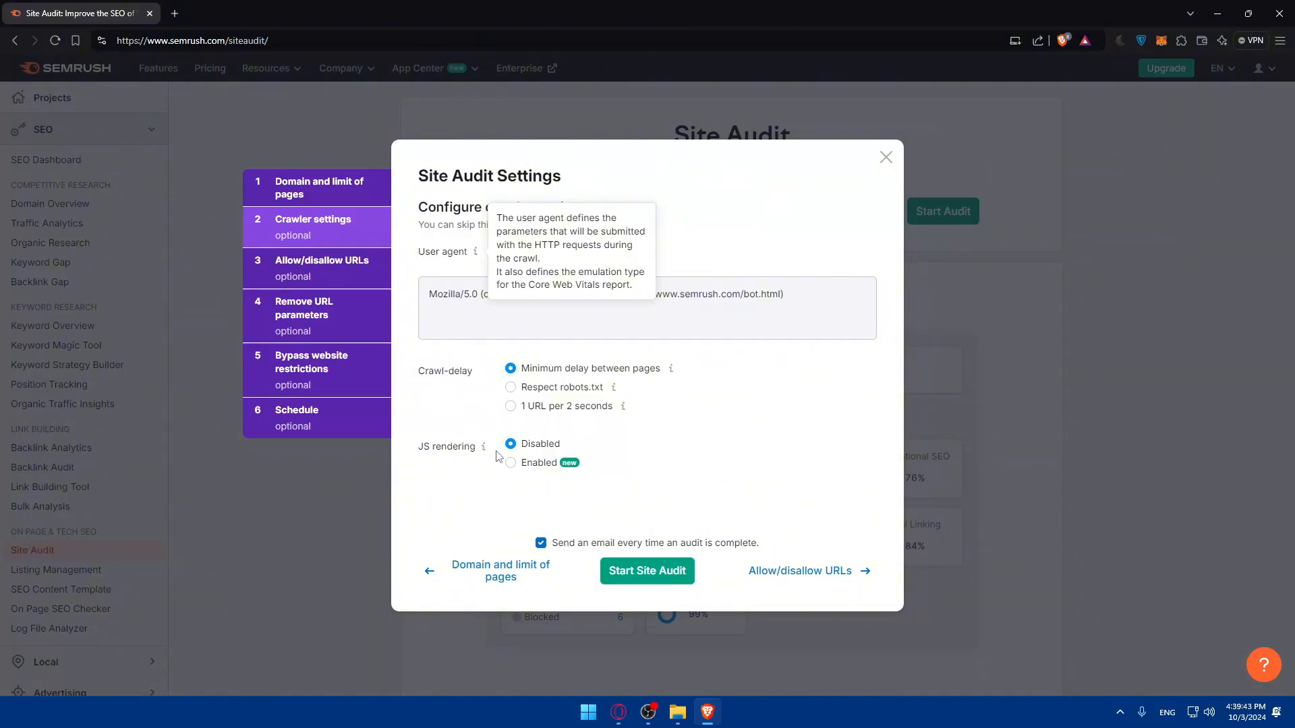
{"action": "left_click", "coordinate": [571, 545]}
{"action": "left_click", "coordinate": [570, 545]}
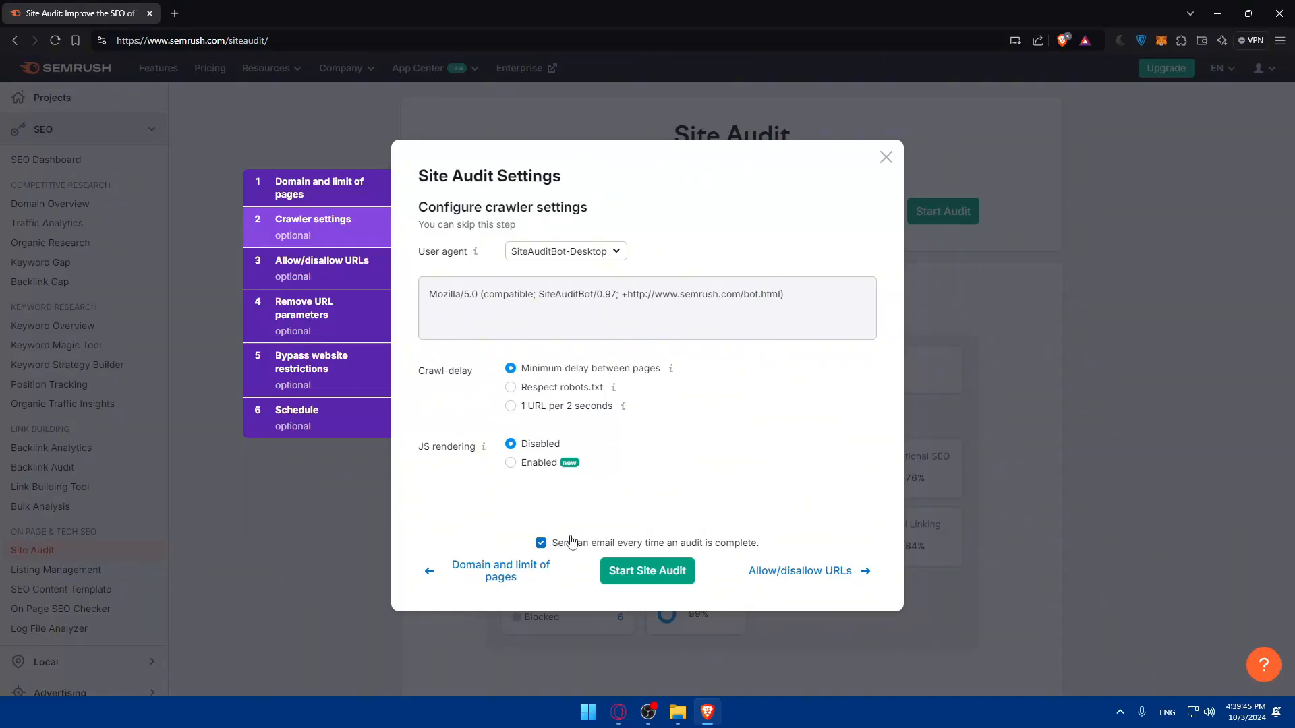
Open the allow/disallow URL settings and examine both URL mask fields and the explanation of how they work.
{"action": "left_click", "coordinate": [801, 573]}
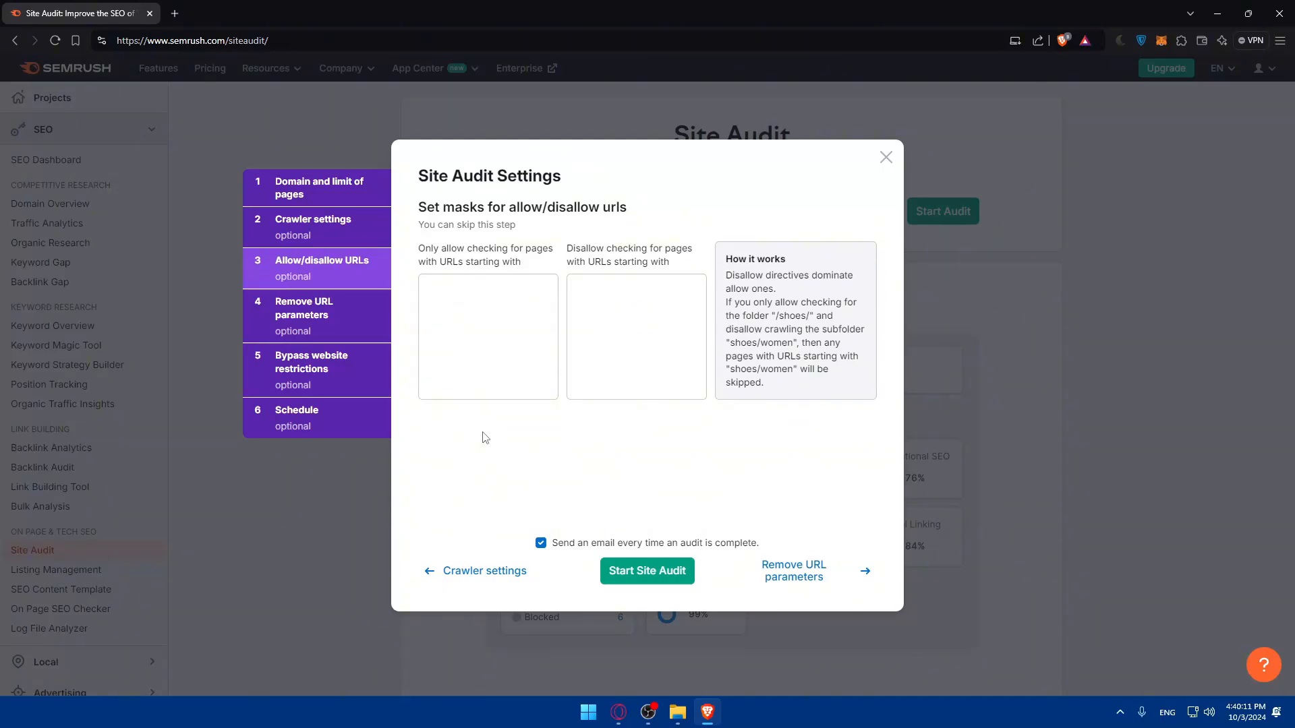
{"action": "left_click_drag", "start_coordinate": [416, 209], "coordinate": [544, 229]}
{"action": "left_click", "coordinate": [453, 230]}
{"action": "left_click_drag", "start_coordinate": [419, 248], "coordinate": [533, 264]}
{"action": "left_click", "coordinate": [434, 247]}
{"action": "left_click", "coordinate": [462, 285]}
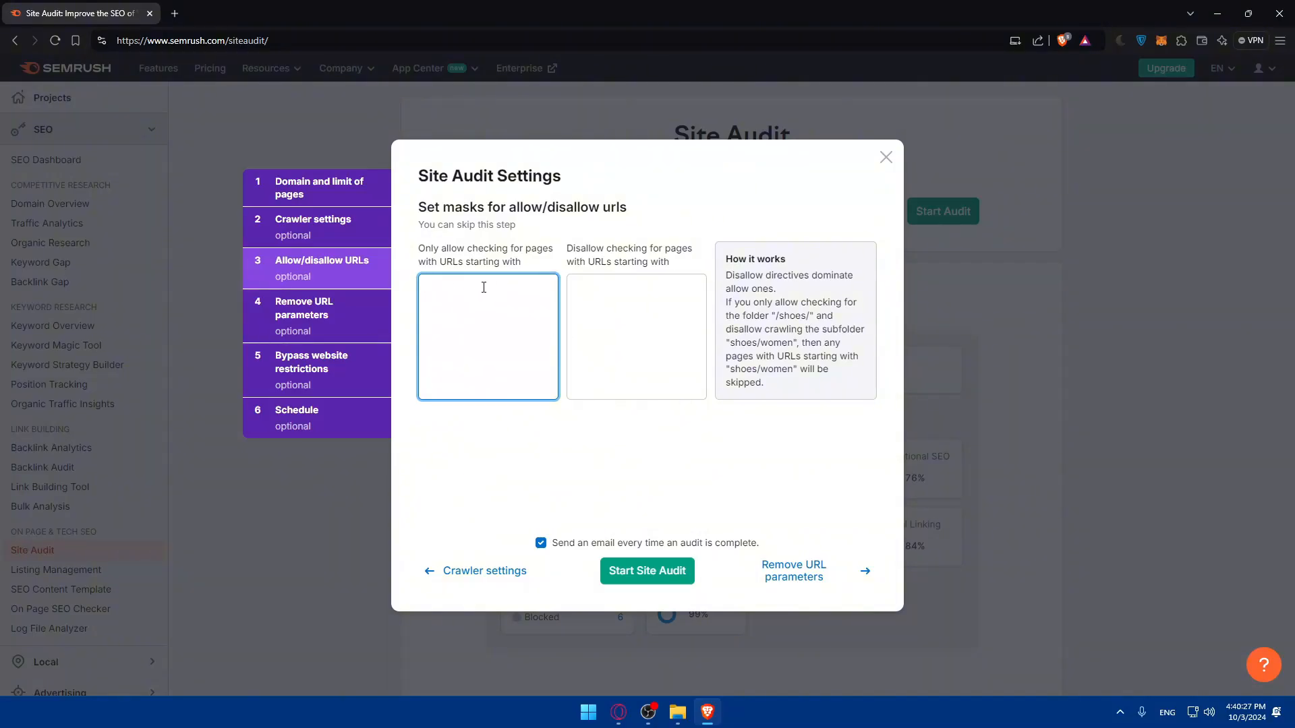
{"action": "left_click", "coordinate": [473, 451]}
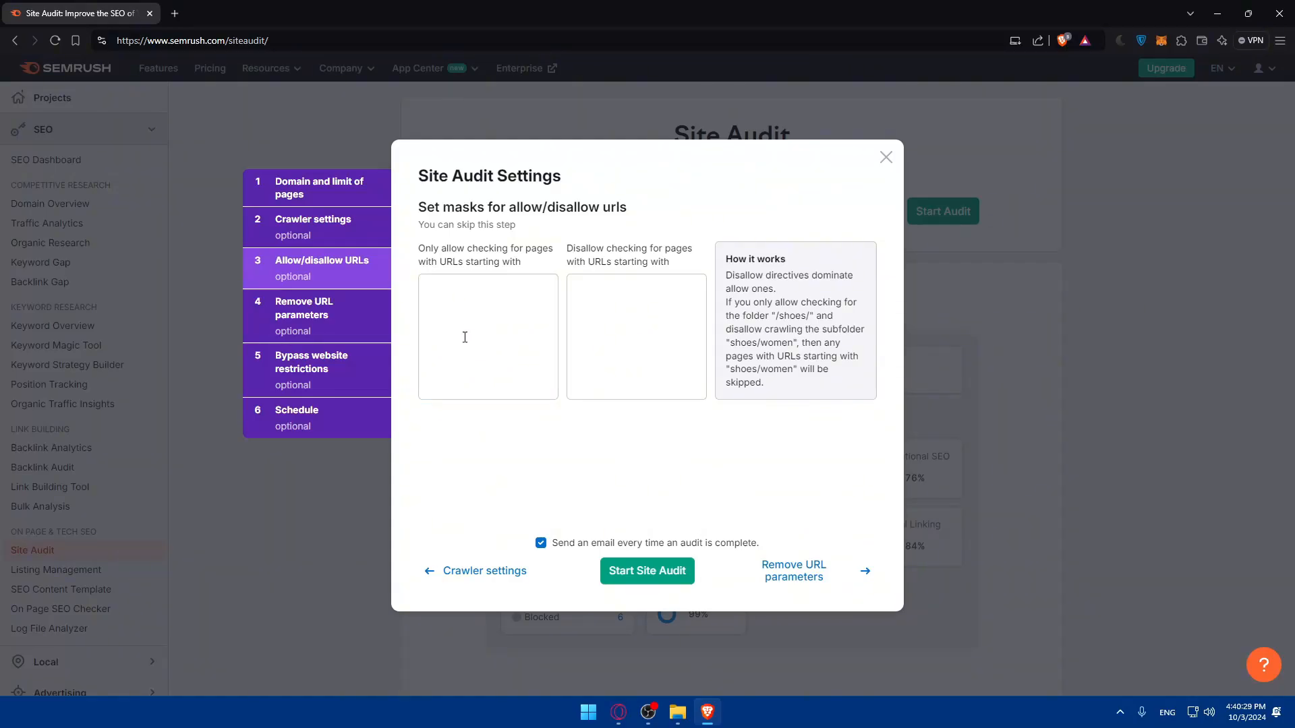
{"action": "left_click", "coordinate": [618, 289]}
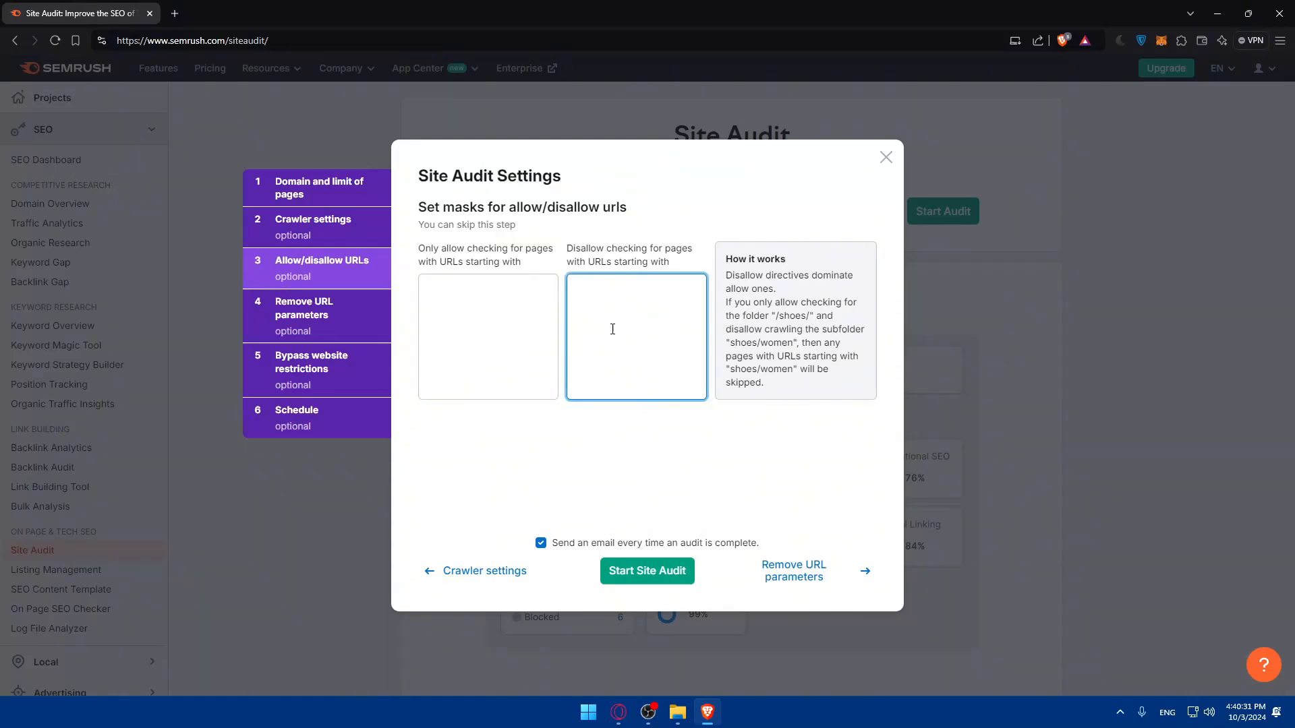
{"action": "left_click", "coordinate": [641, 460]}
{"action": "left_click_drag", "start_coordinate": [725, 275], "coordinate": [783, 391]}
{"action": "left_click", "coordinate": [756, 415]}
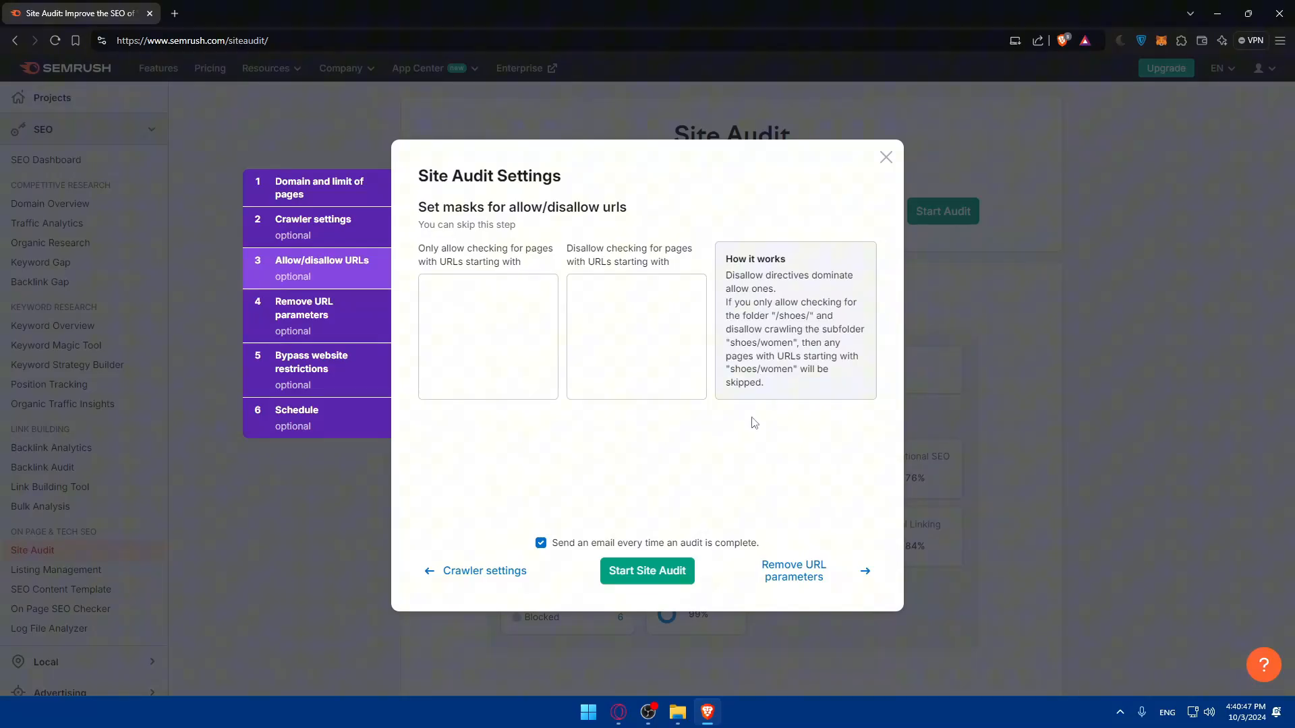
Open the URL parameter removal settings and read how parameters are ignored during a crawl.
{"action": "left_click", "coordinate": [812, 573]}
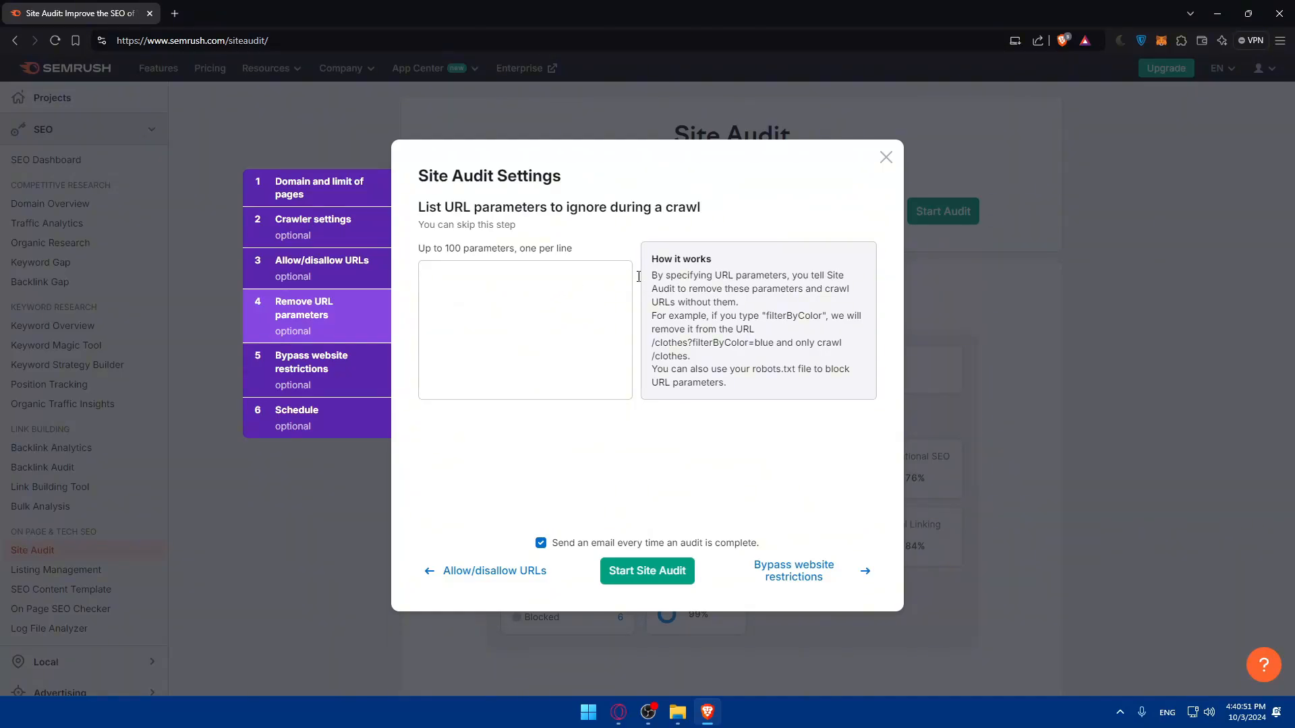
{"action": "left_click_drag", "start_coordinate": [650, 276], "coordinate": [746, 301]}
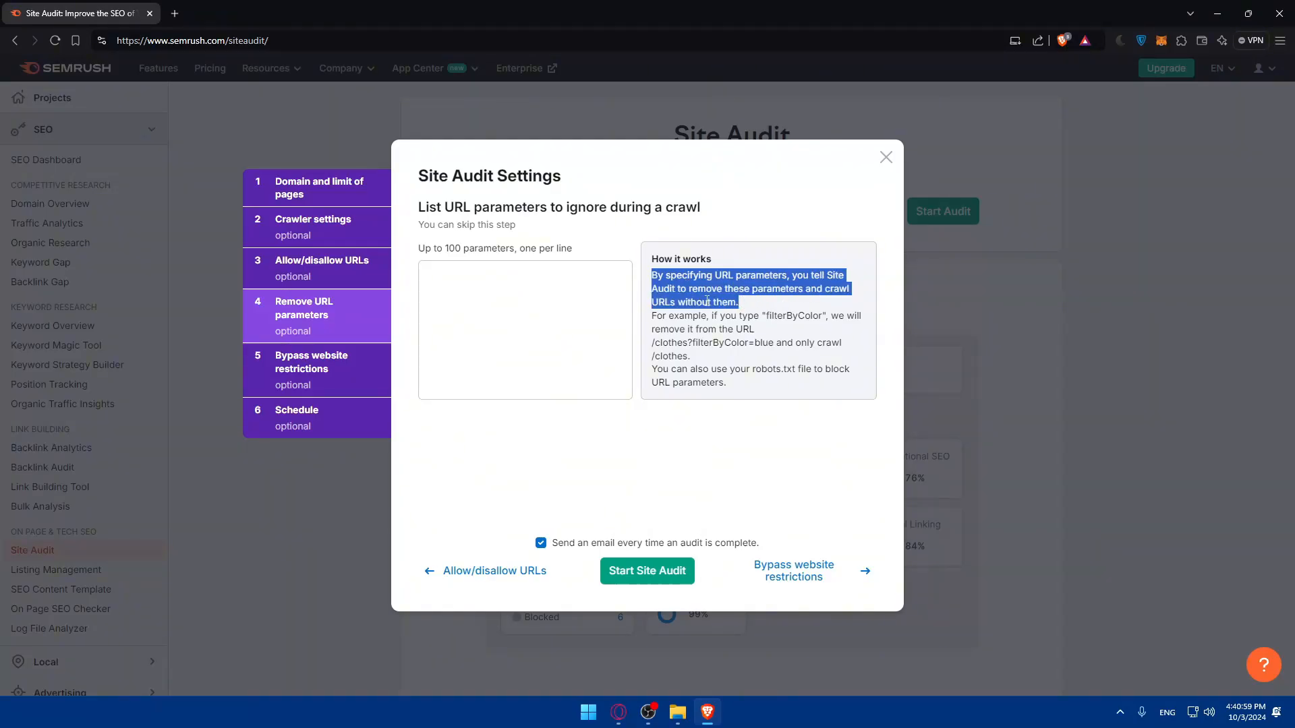
{"action": "left_click_drag", "start_coordinate": [651, 317], "coordinate": [773, 329]}
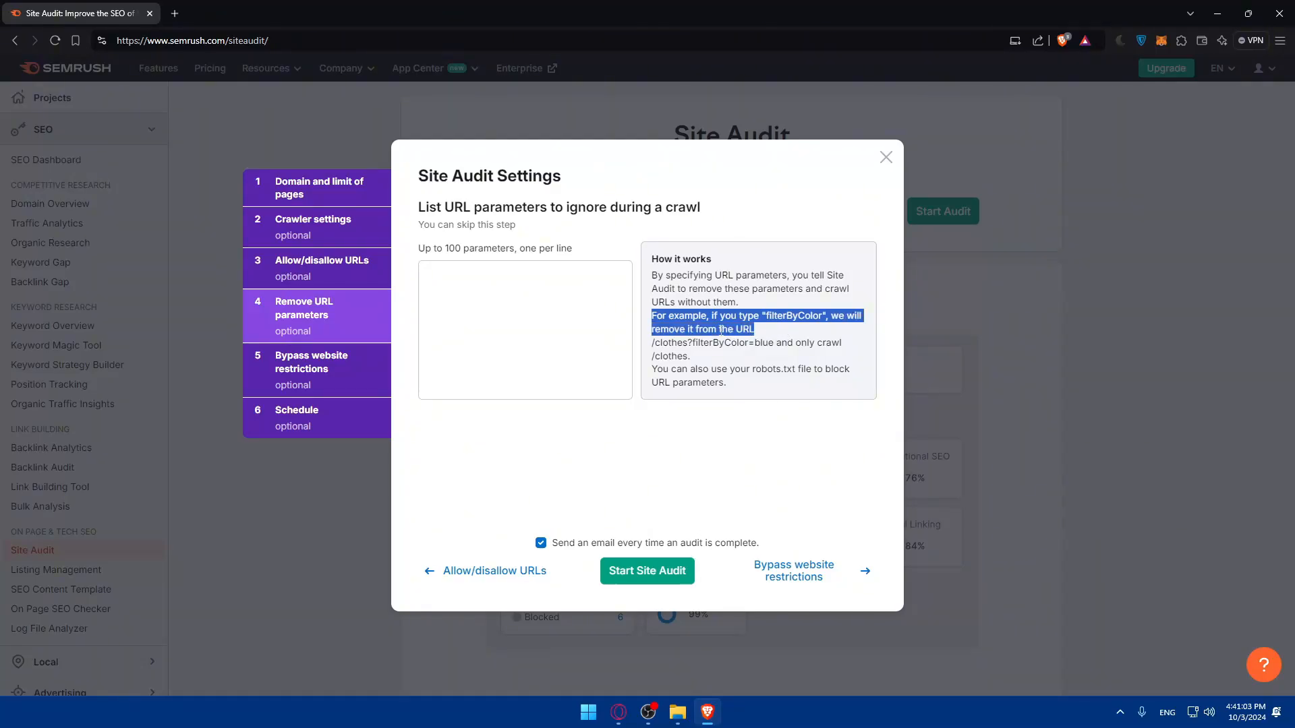
{"action": "left_click_drag", "start_coordinate": [652, 343], "coordinate": [853, 348]}
{"action": "left_click_drag", "start_coordinate": [651, 354], "coordinate": [774, 385]}
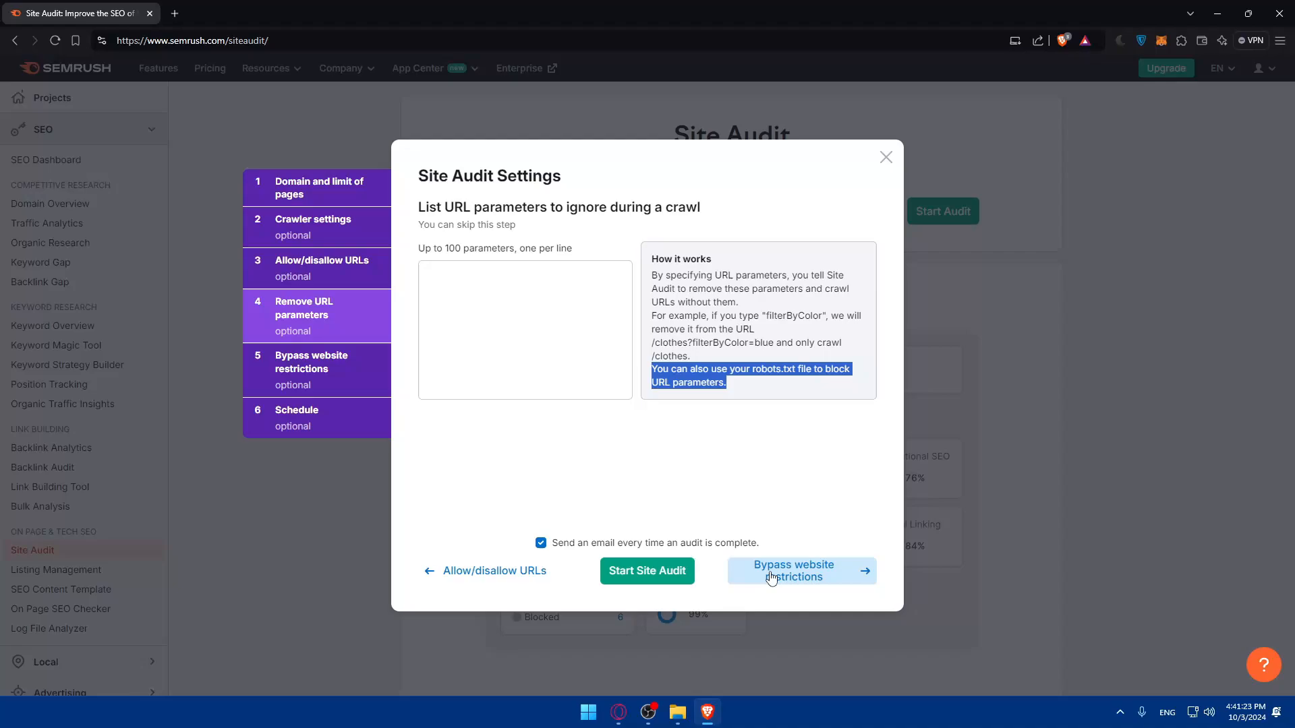
In the website restriction settings, enable bypassing disallow in robots.txt and robots meta tag, and enable crawling with credentials.
{"action": "left_click", "coordinate": [800, 572]}
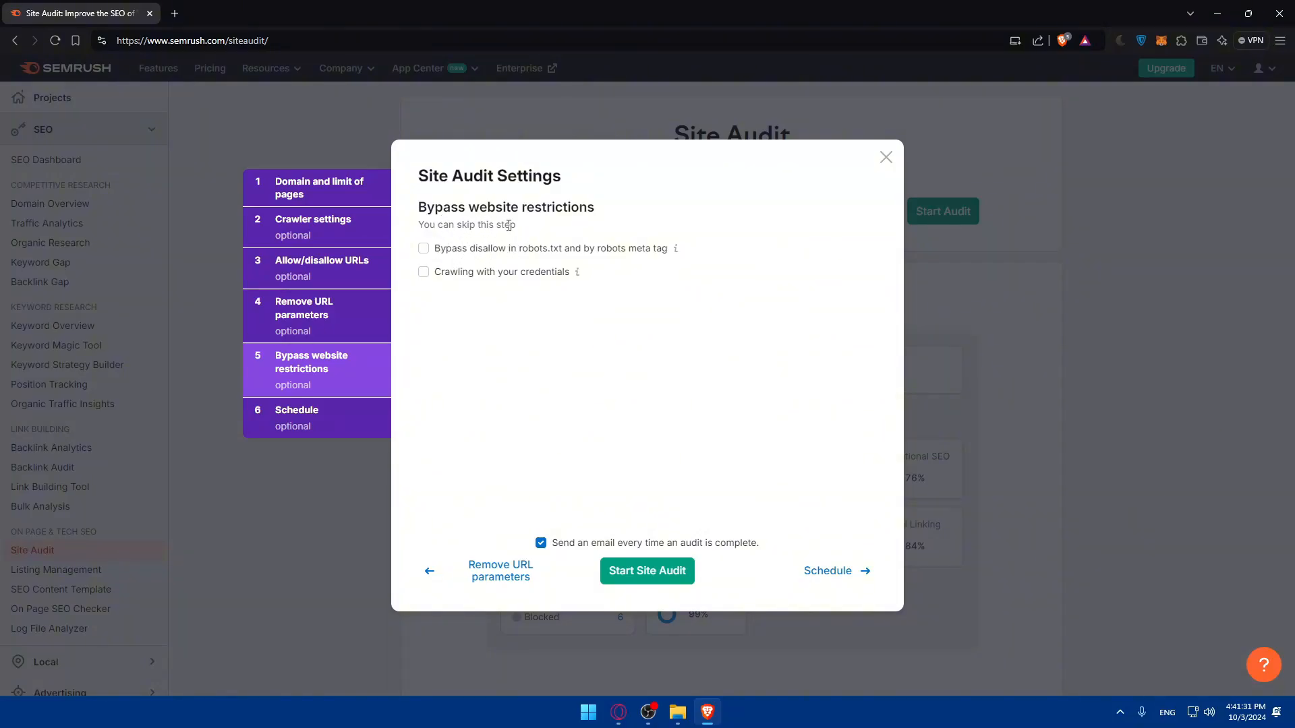
{"action": "left_click", "coordinate": [444, 254]}
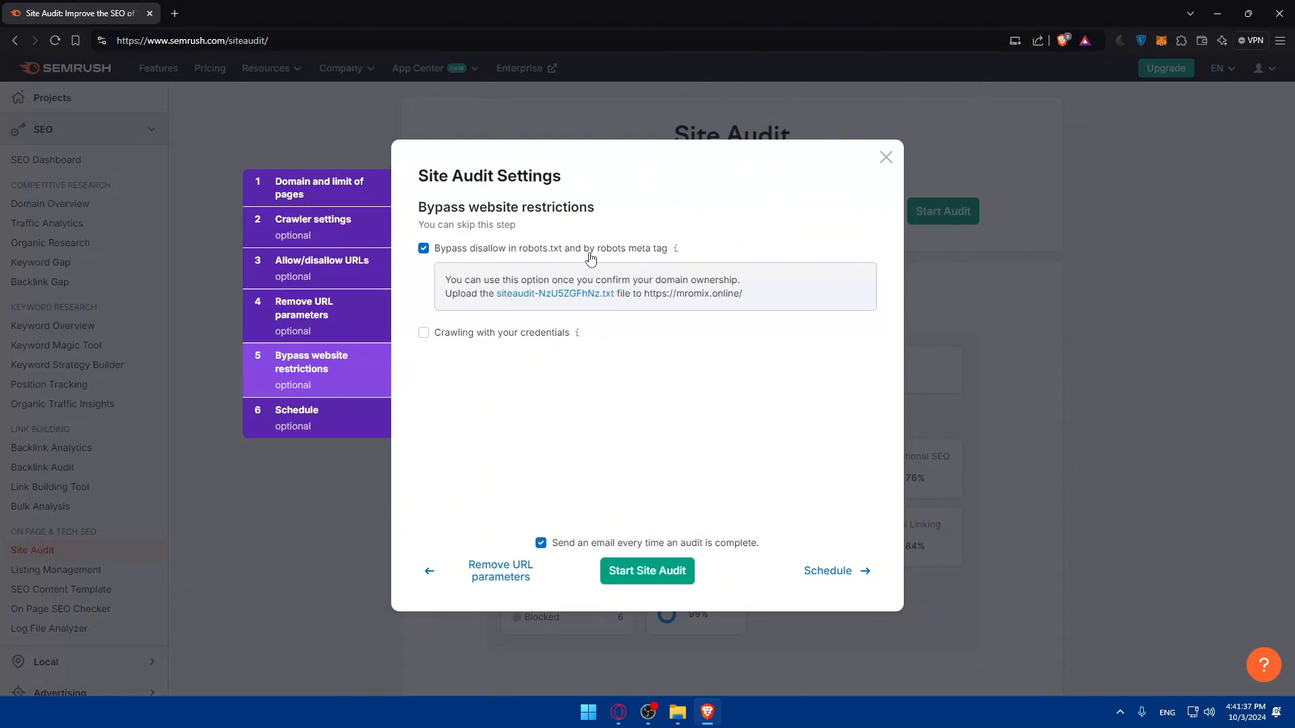
{"action": "mouse_move", "coordinate": [678, 249]}
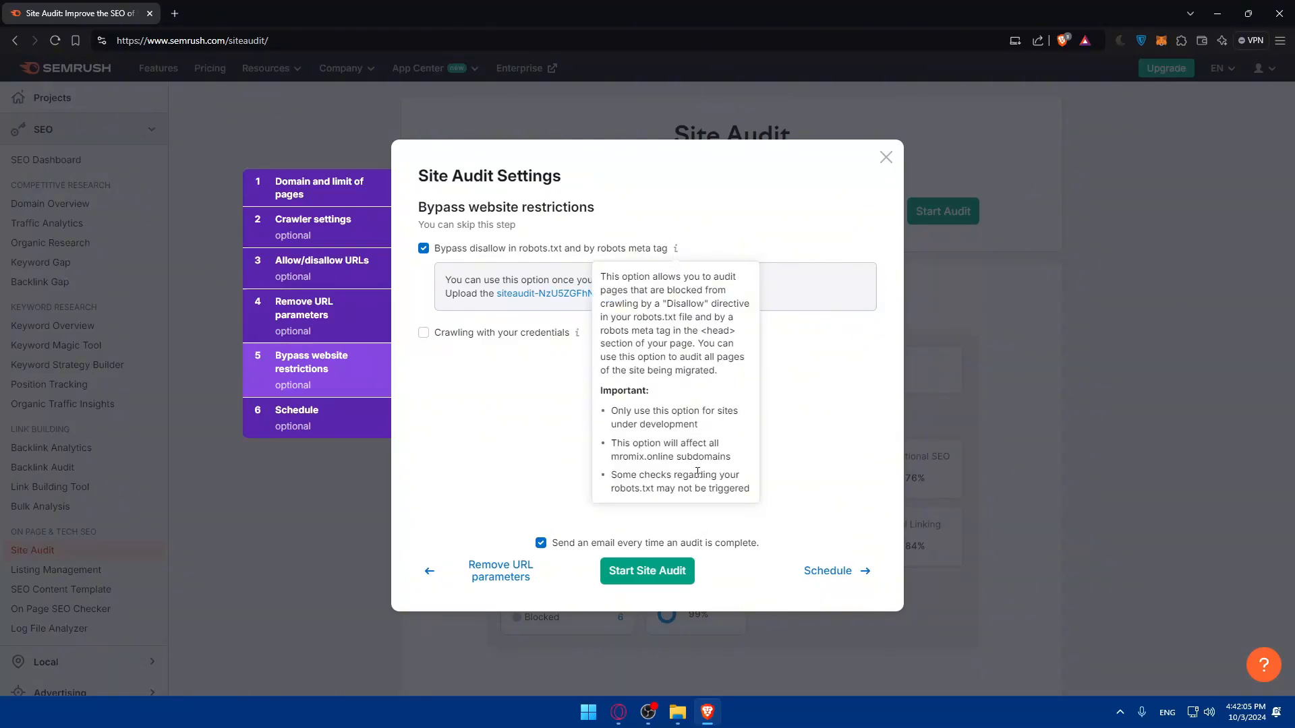
{"action": "left_click", "coordinate": [437, 336]}
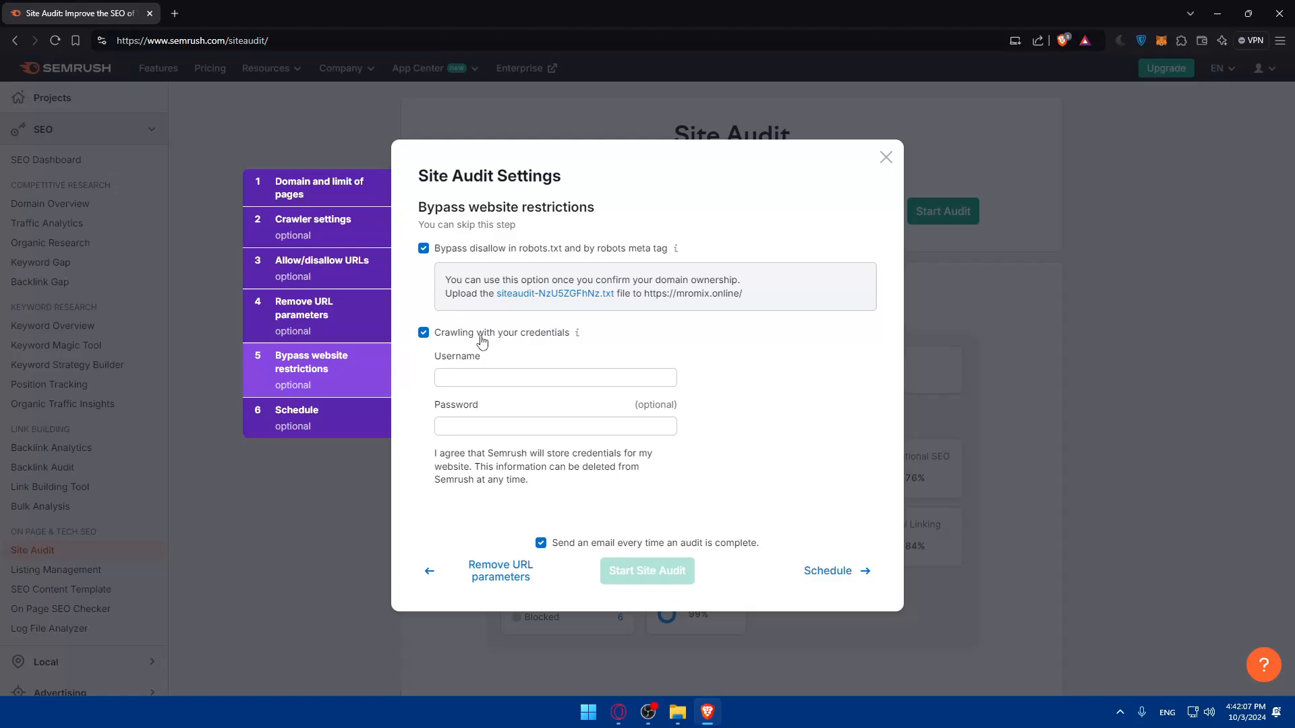
{"action": "mouse_move", "coordinate": [675, 250]}
{"action": "mouse_move", "coordinate": [578, 334]}
{"action": "left_click_drag", "start_coordinate": [440, 452], "coordinate": [547, 480]}
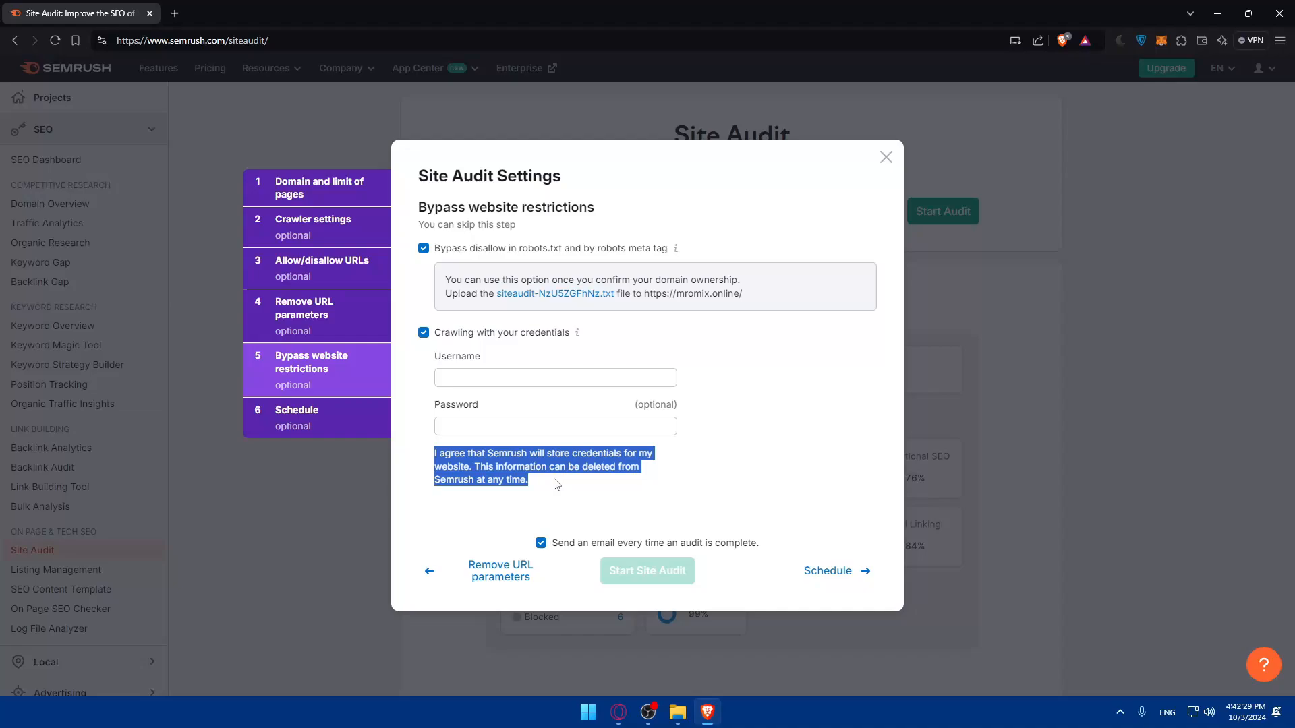
{"action": "left_click", "coordinate": [548, 481]}
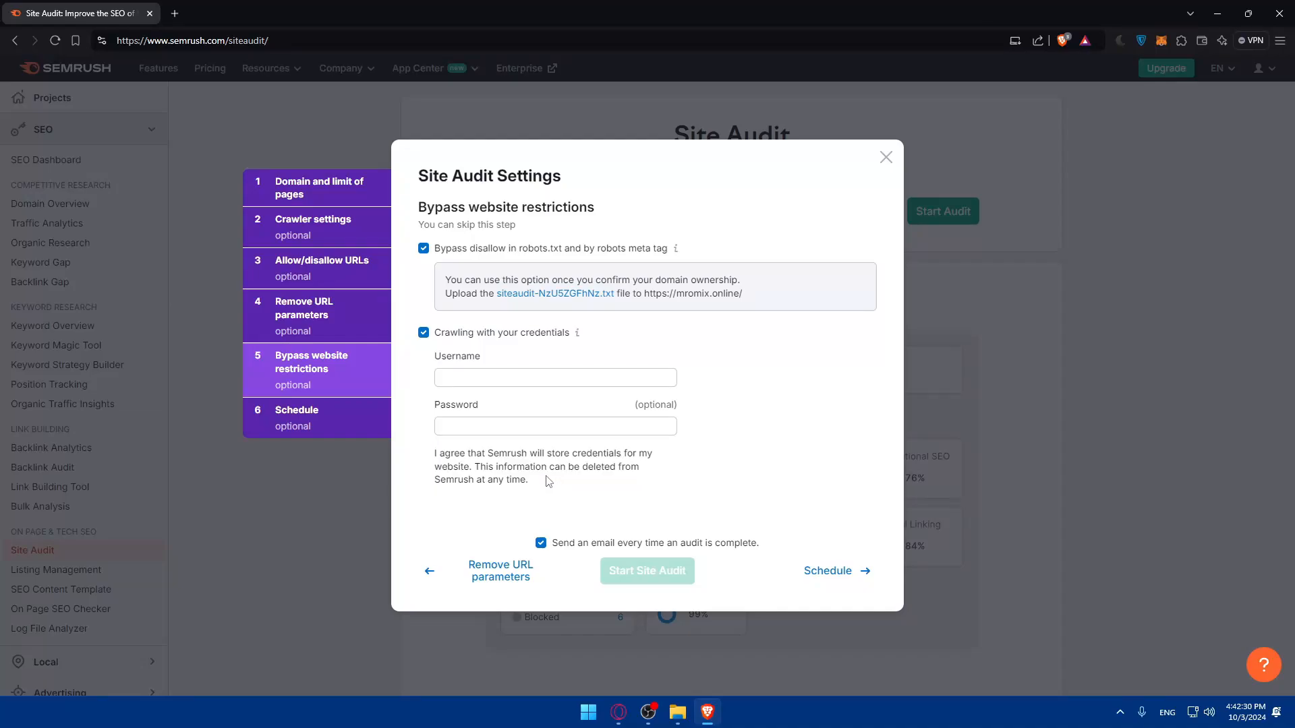
Try the audit schedules Daily and Once, restore Weekly, Every Monday, and return to the domain and page limit settings.
{"action": "left_click", "coordinate": [828, 571]}
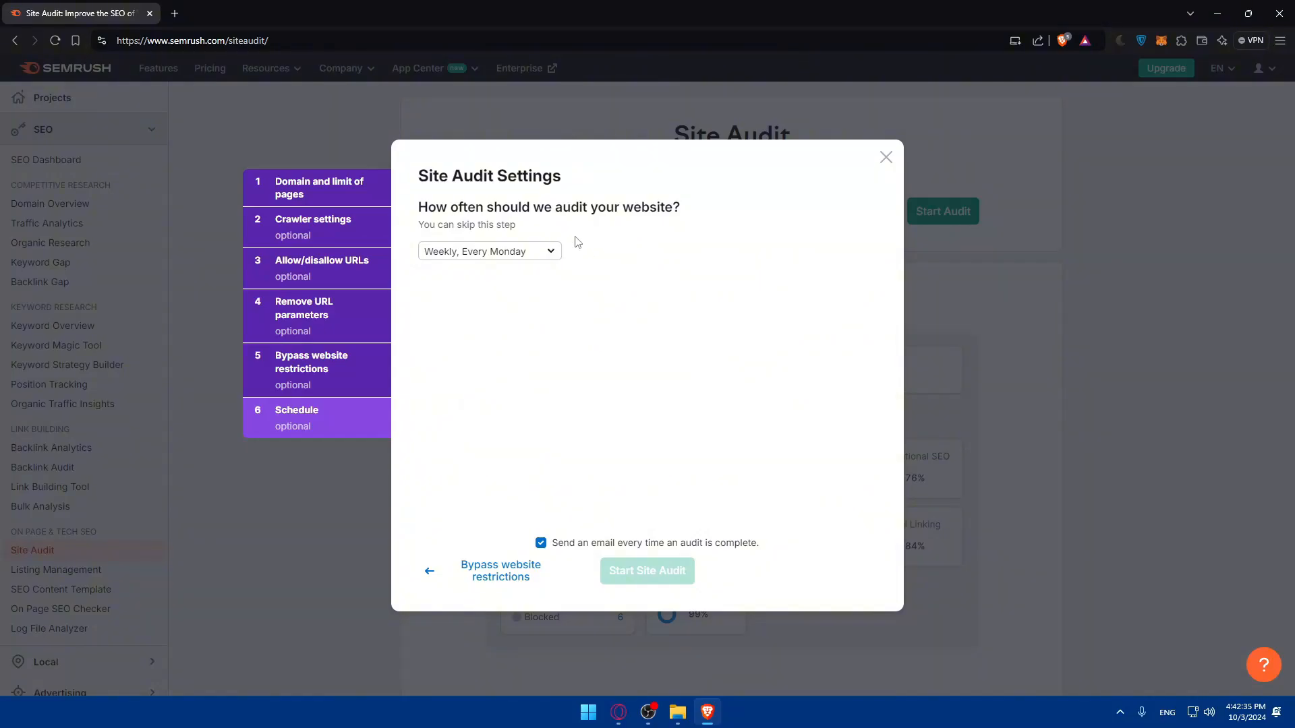
{"action": "left_click", "coordinate": [518, 251]}
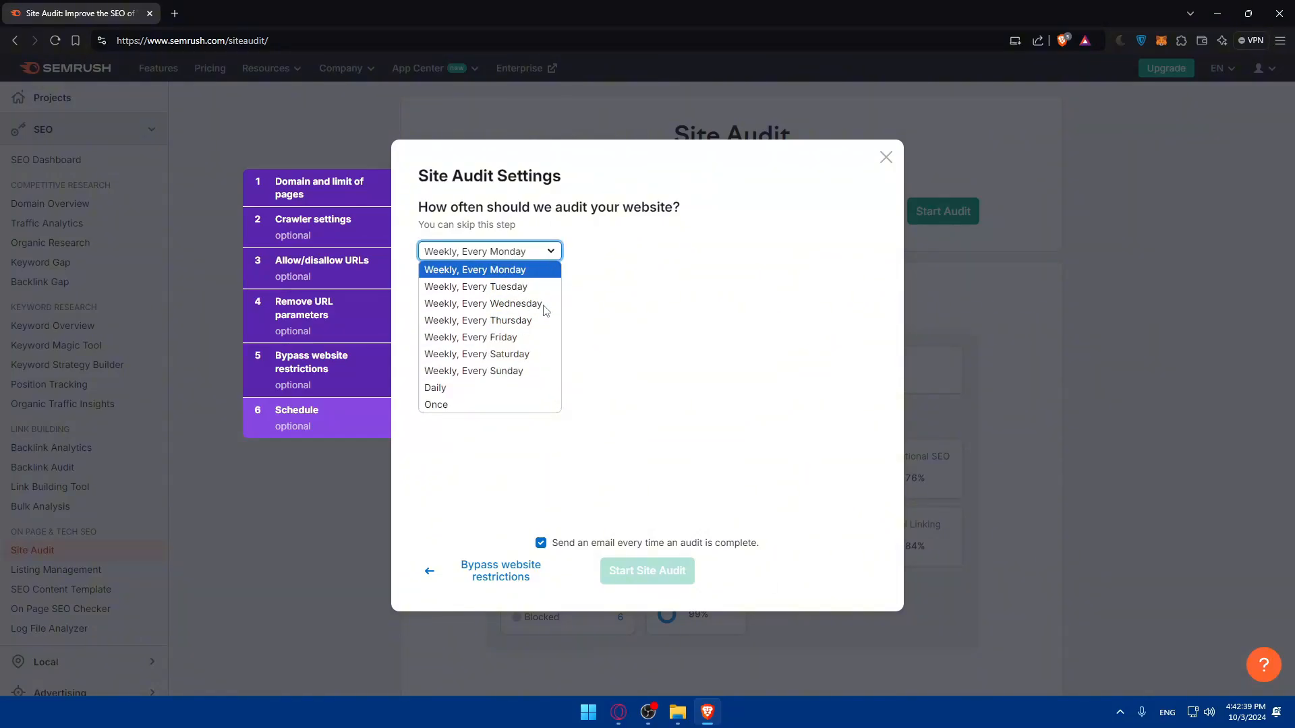
{"action": "left_click", "coordinate": [472, 388]}
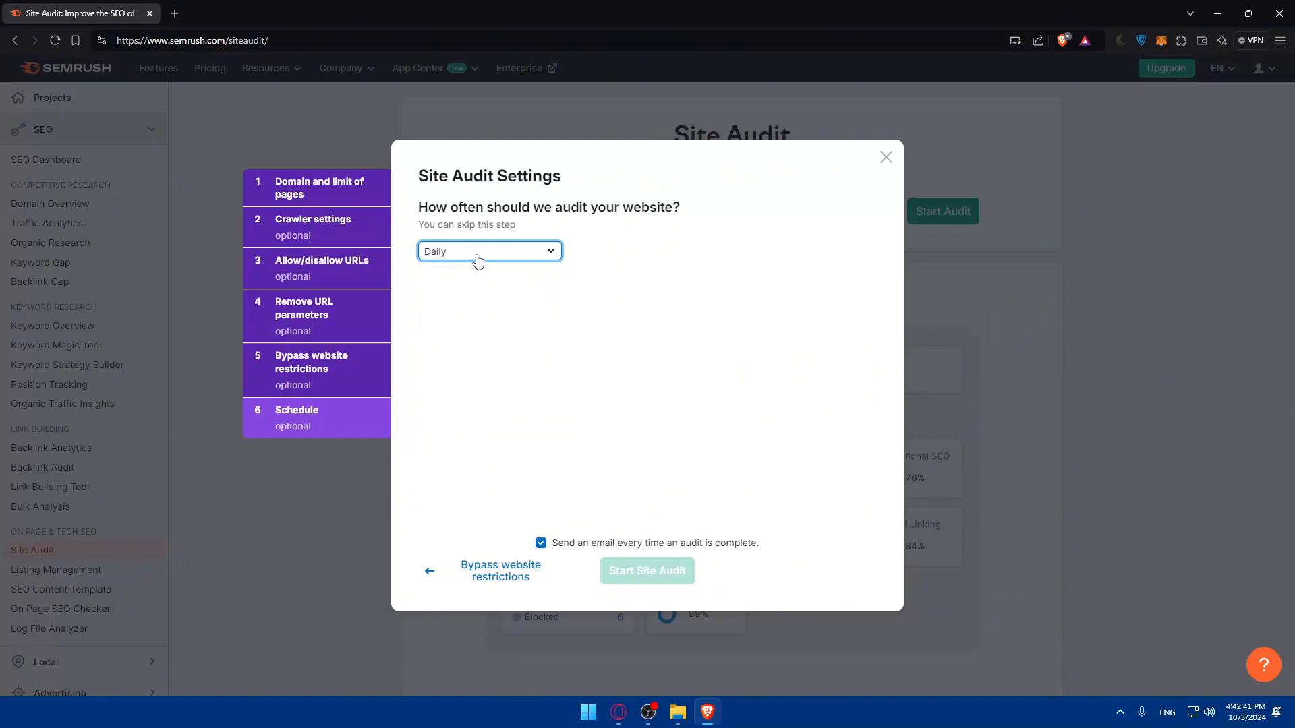
{"action": "left_click", "coordinate": [478, 261]}
{"action": "left_click", "coordinate": [465, 407]}
{"action": "left_click", "coordinate": [486, 254]}
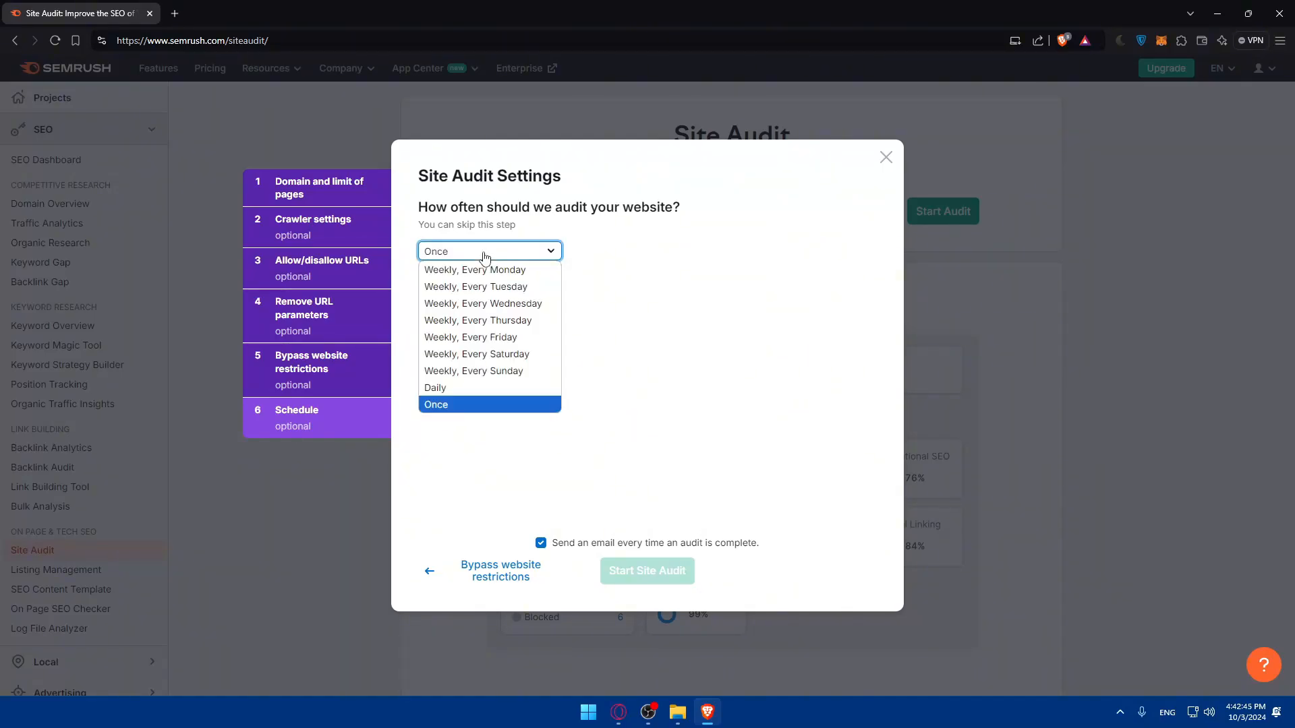
{"action": "left_click", "coordinate": [479, 269]}
{"action": "left_click", "coordinate": [311, 194]}
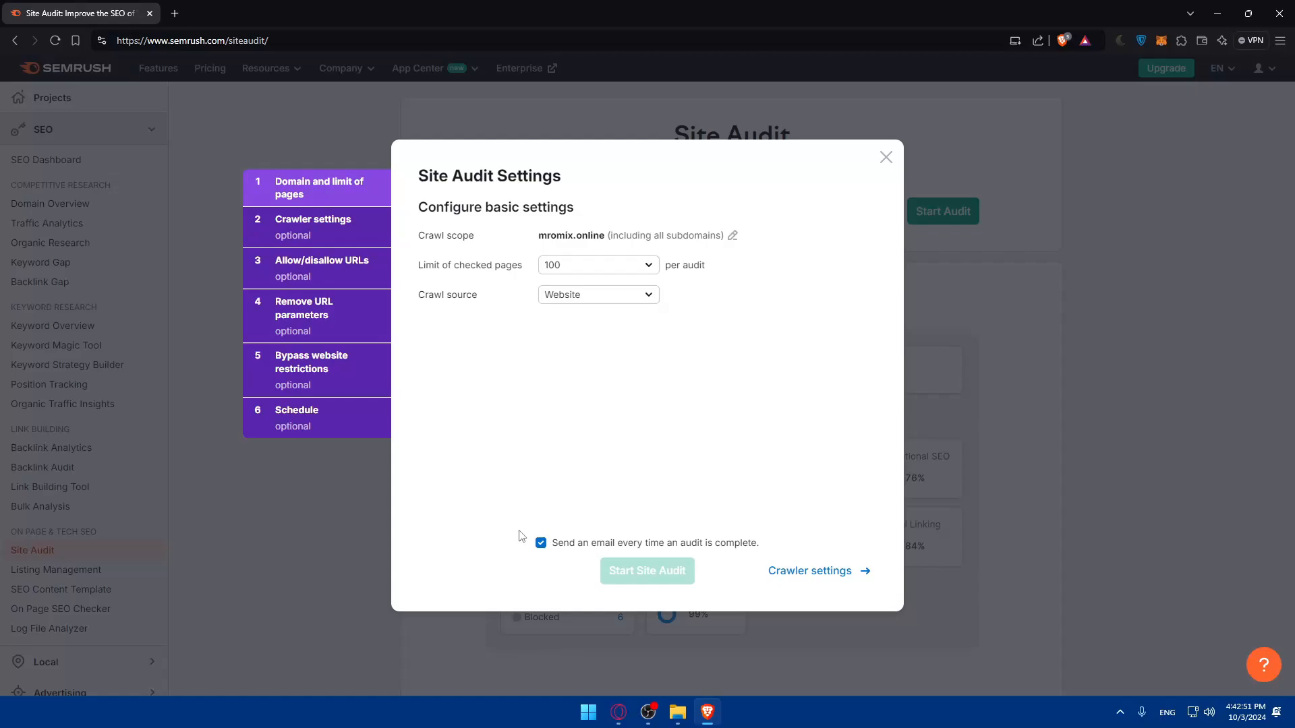
In the website restriction settings, disable bypassing disallow in robots.txt and robots meta tag, and disable crawling with credentials.
{"action": "left_click", "coordinate": [331, 378]}
{"action": "left_click", "coordinate": [423, 249]}
{"action": "left_click", "coordinate": [423, 273]}
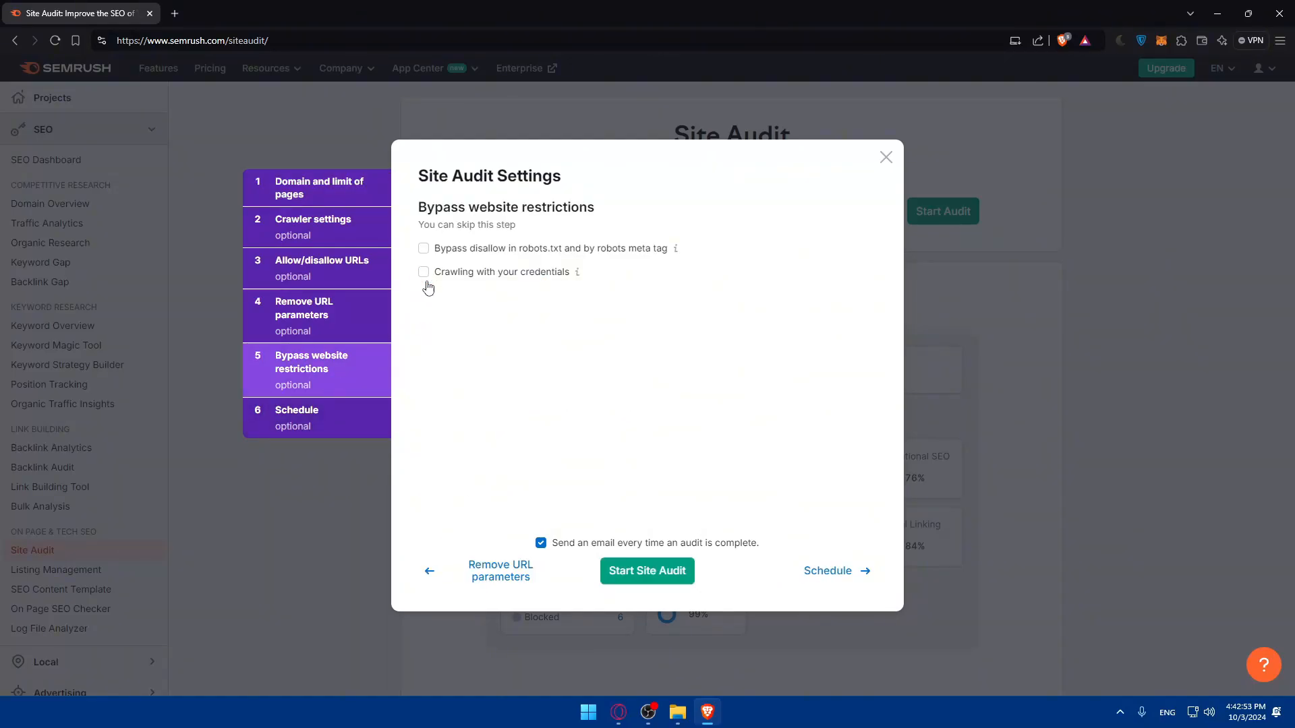
Open the audit schedule settings and set the audit frequency to Once.
{"action": "left_click", "coordinate": [317, 416]}
{"action": "left_click", "coordinate": [499, 252]}
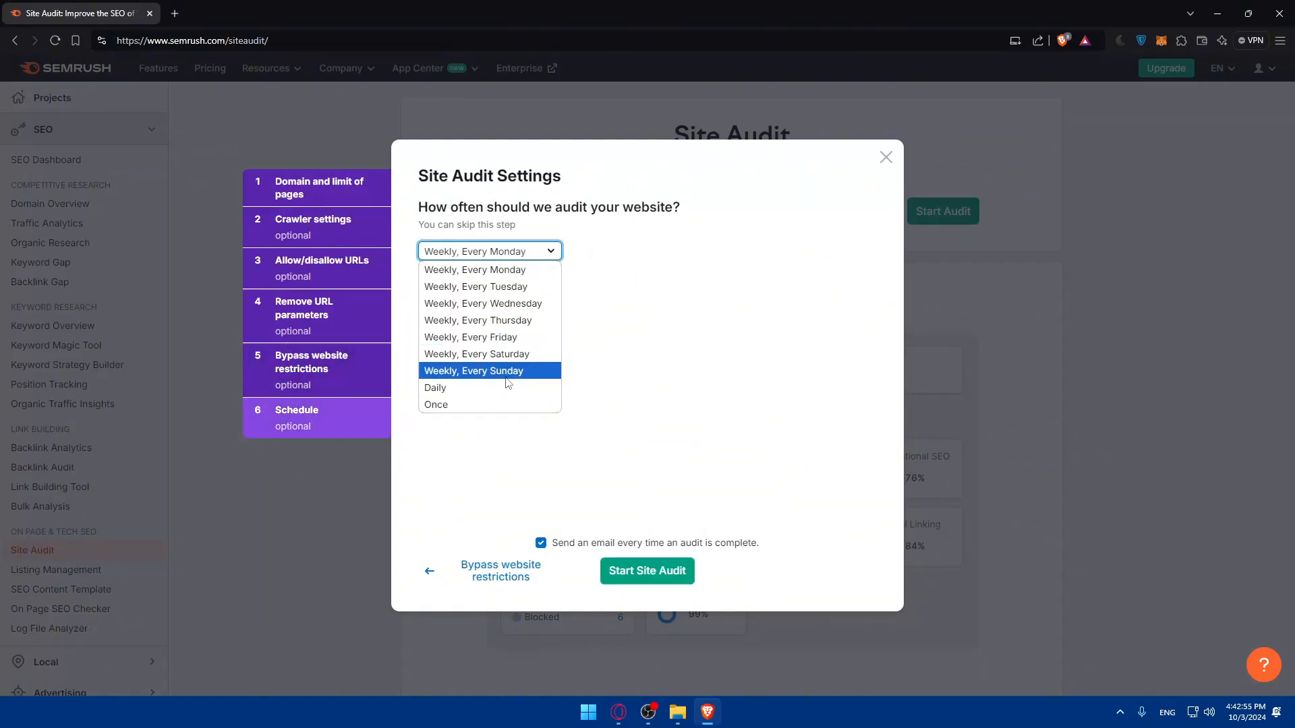
{"action": "left_click", "coordinate": [490, 407]}
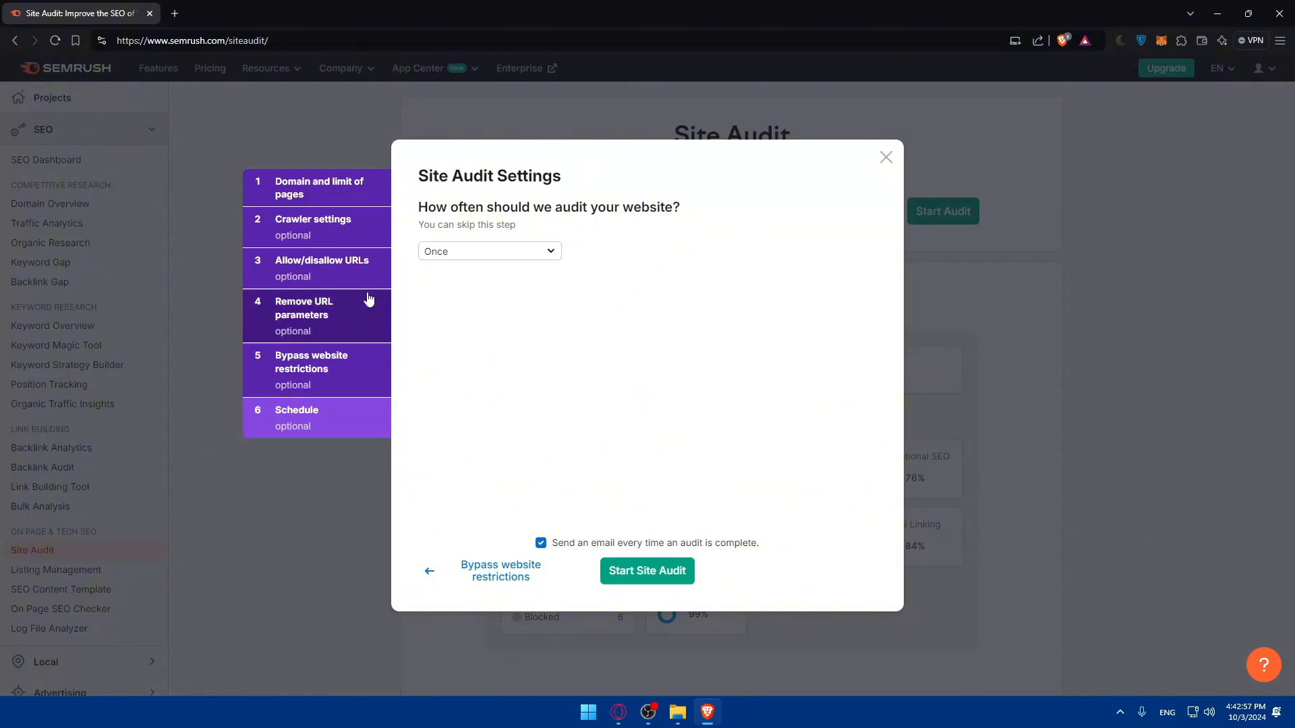
Return to the domain and page limit settings, highlight the audit completion email option, and close the settings without starting the audit.
{"action": "left_click", "coordinate": [322, 188]}
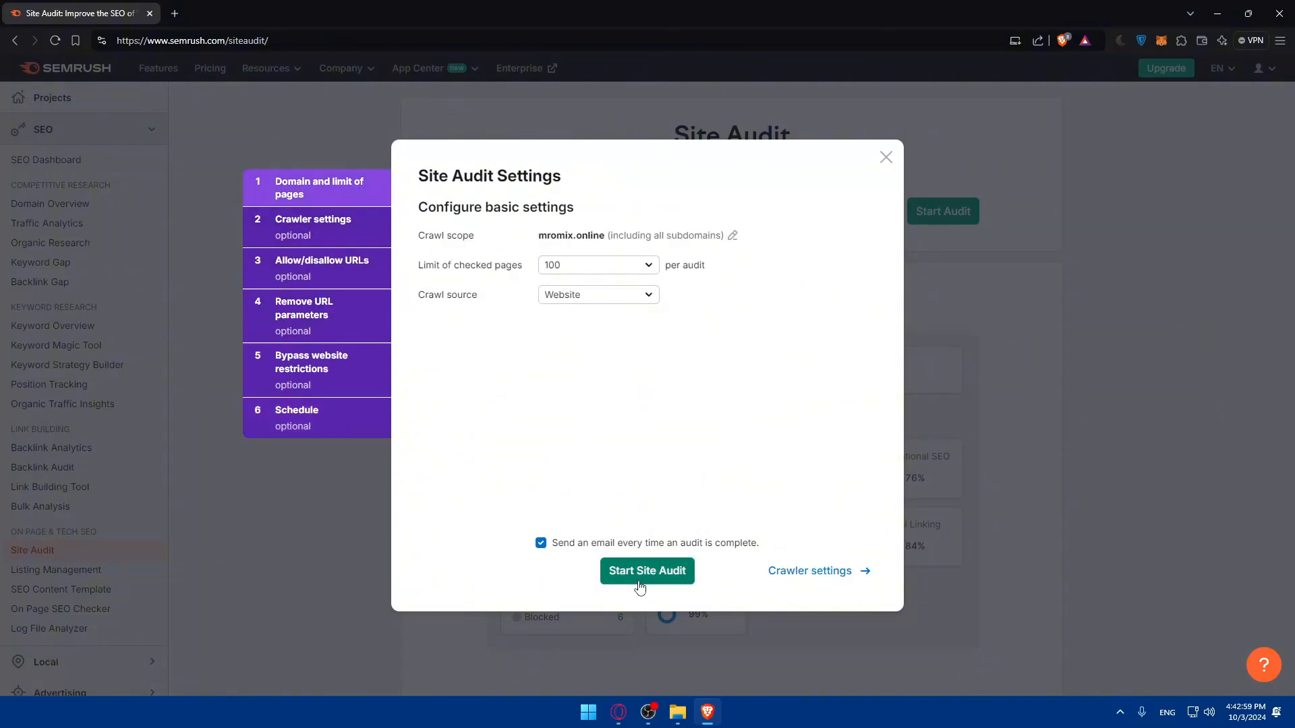
{"action": "left_click_drag", "start_coordinate": [553, 545], "coordinate": [770, 556]}
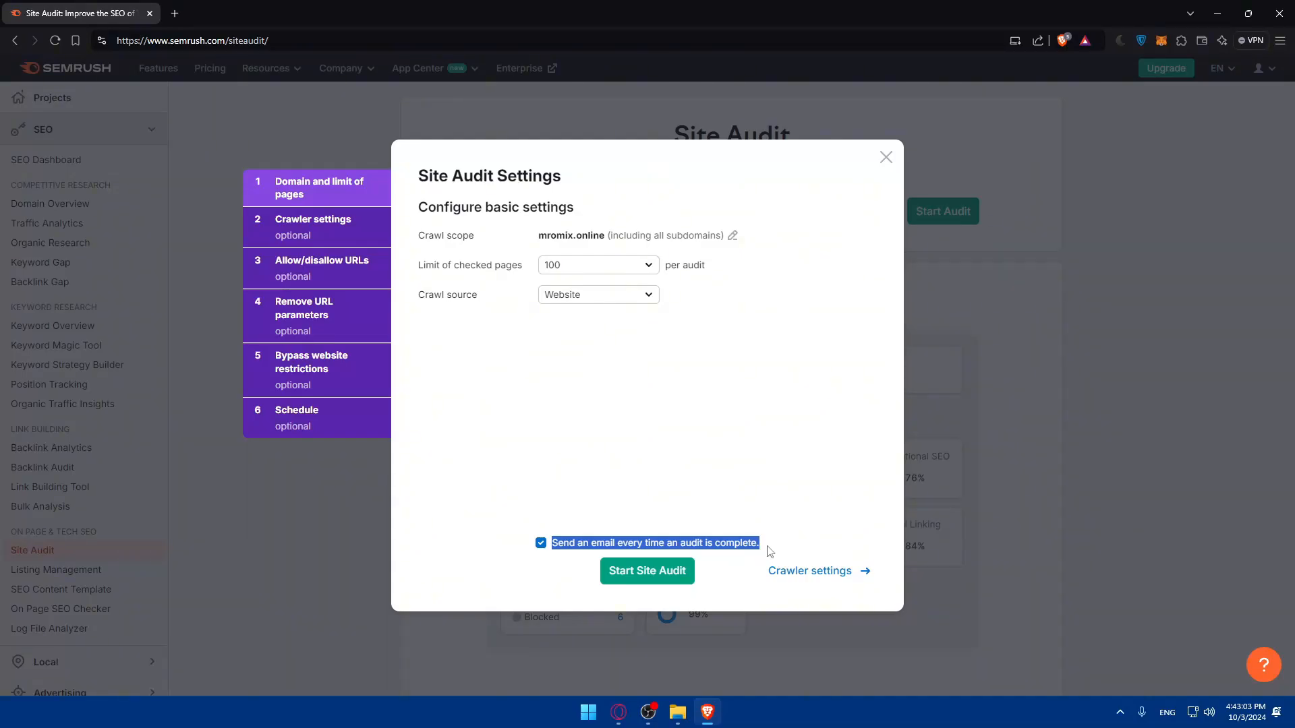
{"action": "left_click", "coordinate": [886, 157]}
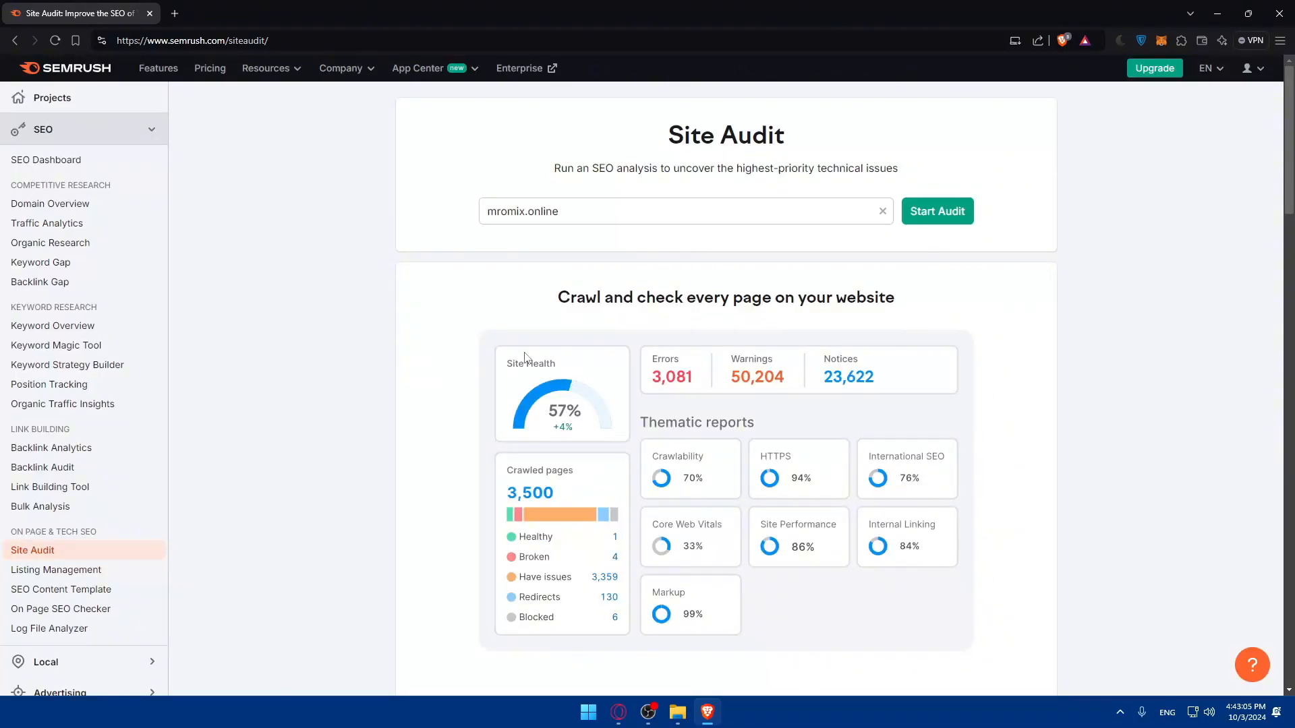
{"action": "scroll", "coordinate": [525, 357], "scroll_direction": "down", "scroll_amount": 10}
{"action": "scroll", "coordinate": [480, 345], "scroll_direction": "up", "scroll_amount": 4}
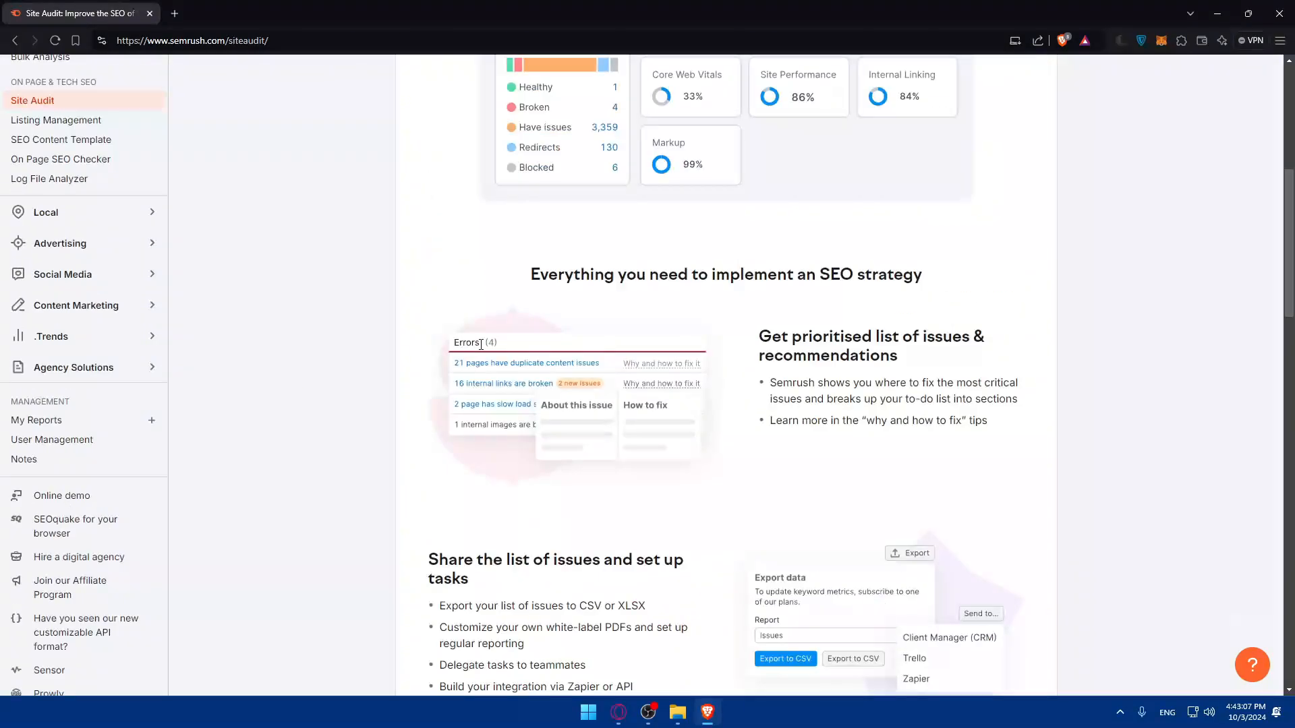
{"action": "scroll", "coordinate": [480, 345], "scroll_direction": "up", "scroll_amount": 6}
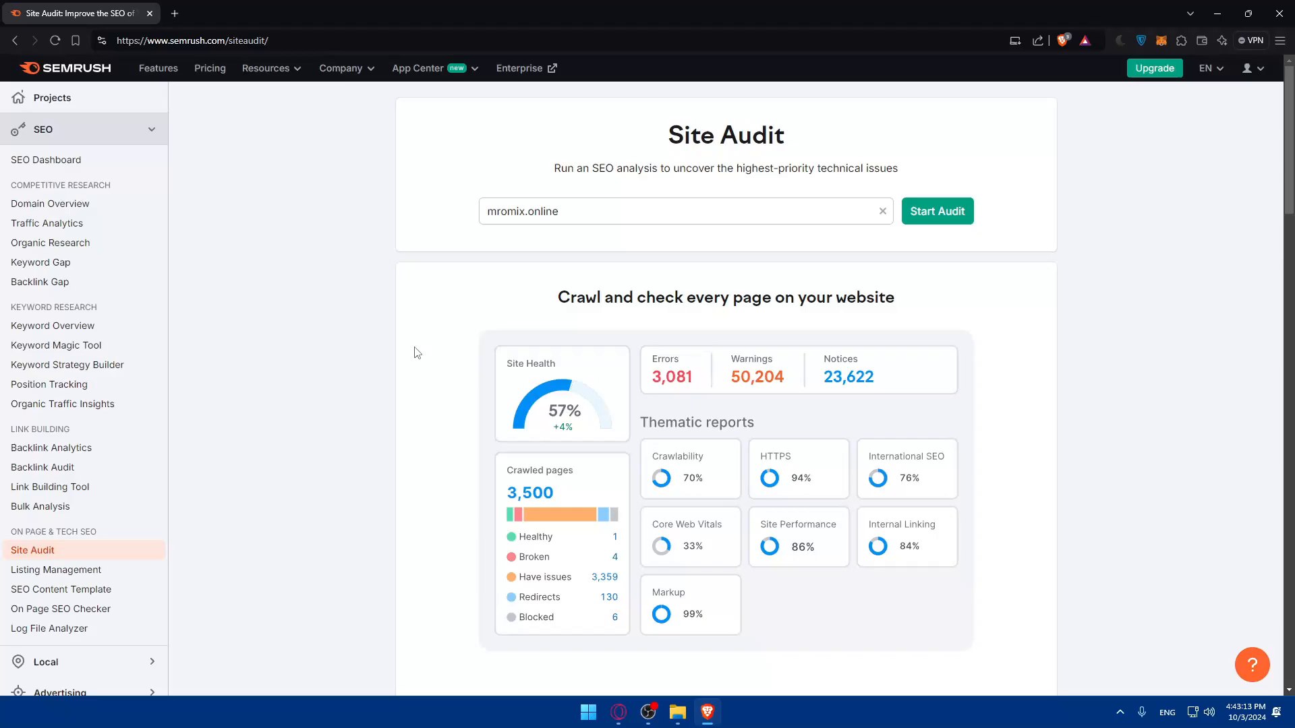
Open the Backlink Audit tool and look over its introduction, highlighting the heading "Everything you need for a complete Backlink Audit".
{"action": "left_click", "coordinate": [111, 468]}
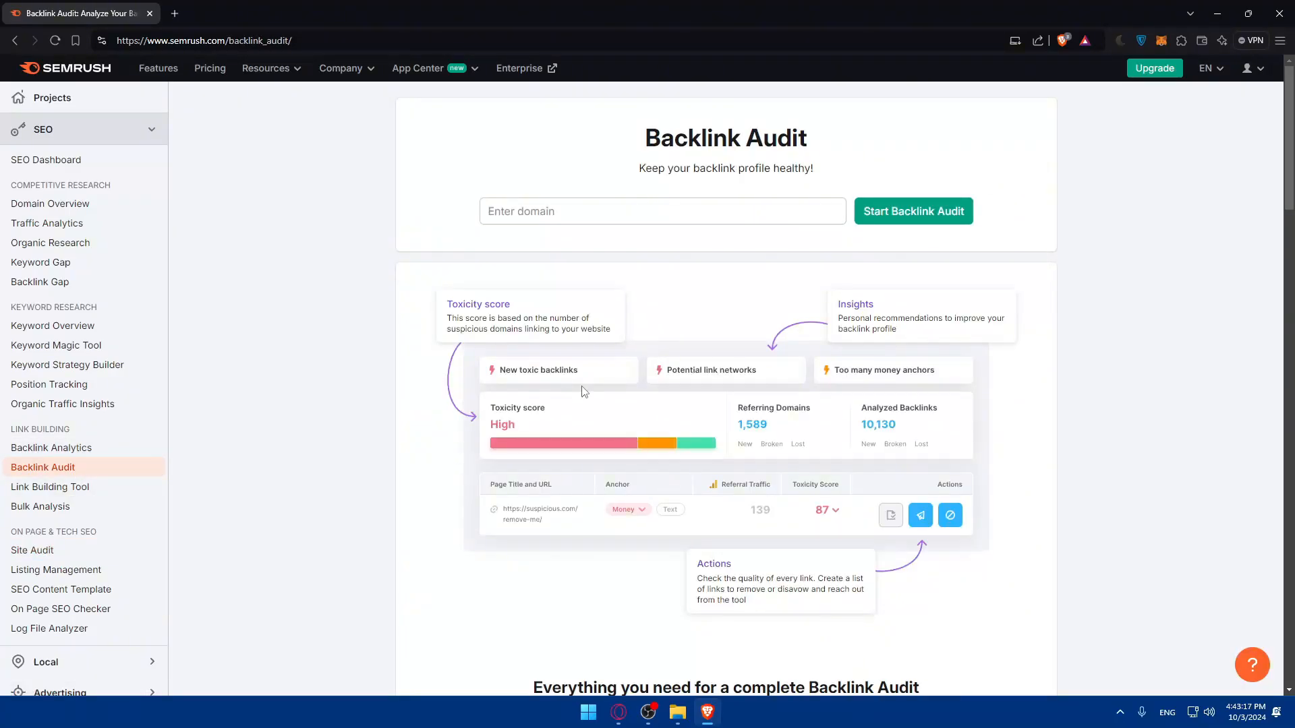
{"action": "scroll", "coordinate": [587, 405], "scroll_direction": "down", "scroll_amount": 15}
{"action": "scroll", "coordinate": [597, 426], "scroll_direction": "up", "scroll_amount": 10}
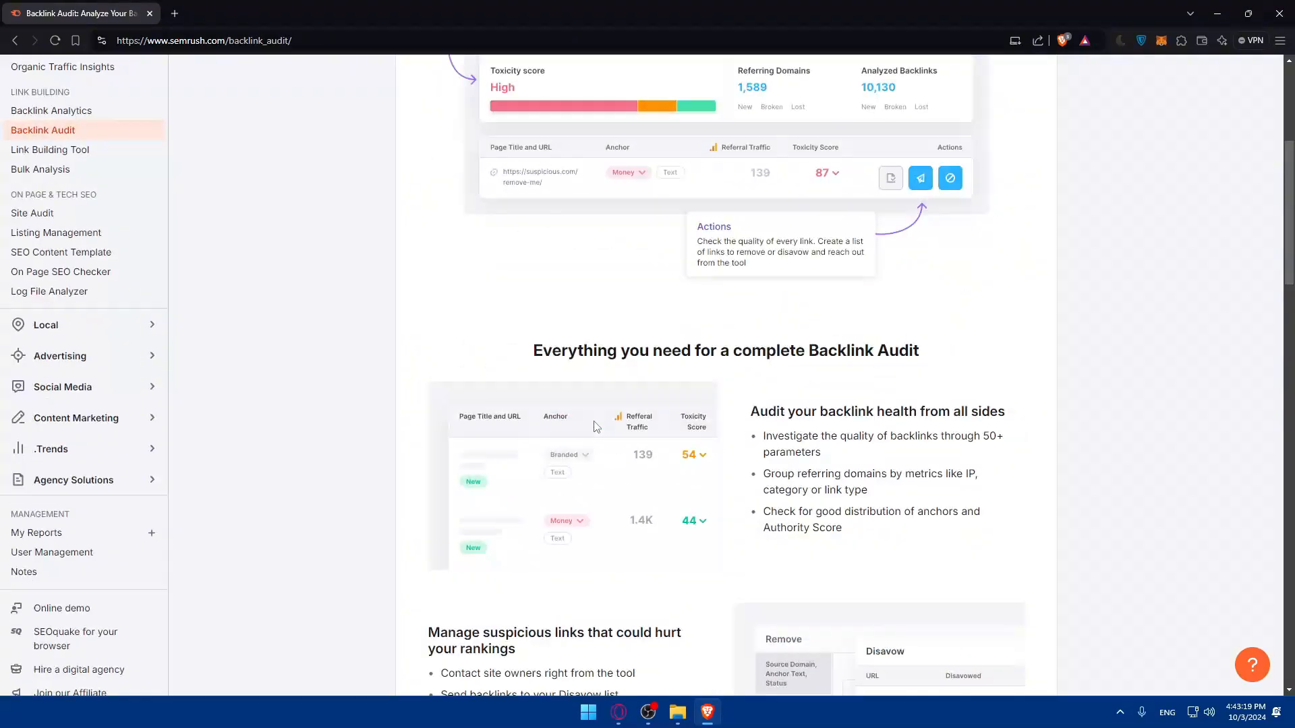
{"action": "scroll", "coordinate": [596, 427], "scroll_direction": "up", "scroll_amount": 5}
{"action": "scroll", "coordinate": [598, 405], "scroll_direction": "down", "scroll_amount": 5}
{"action": "scroll", "coordinate": [537, 345], "scroll_direction": "up", "scroll_amount": 3}
{"action": "scroll", "coordinate": [526, 351], "scroll_direction": "down", "scroll_amount": 3}
{"action": "left_click_drag", "start_coordinate": [533, 350], "coordinate": [947, 361]}
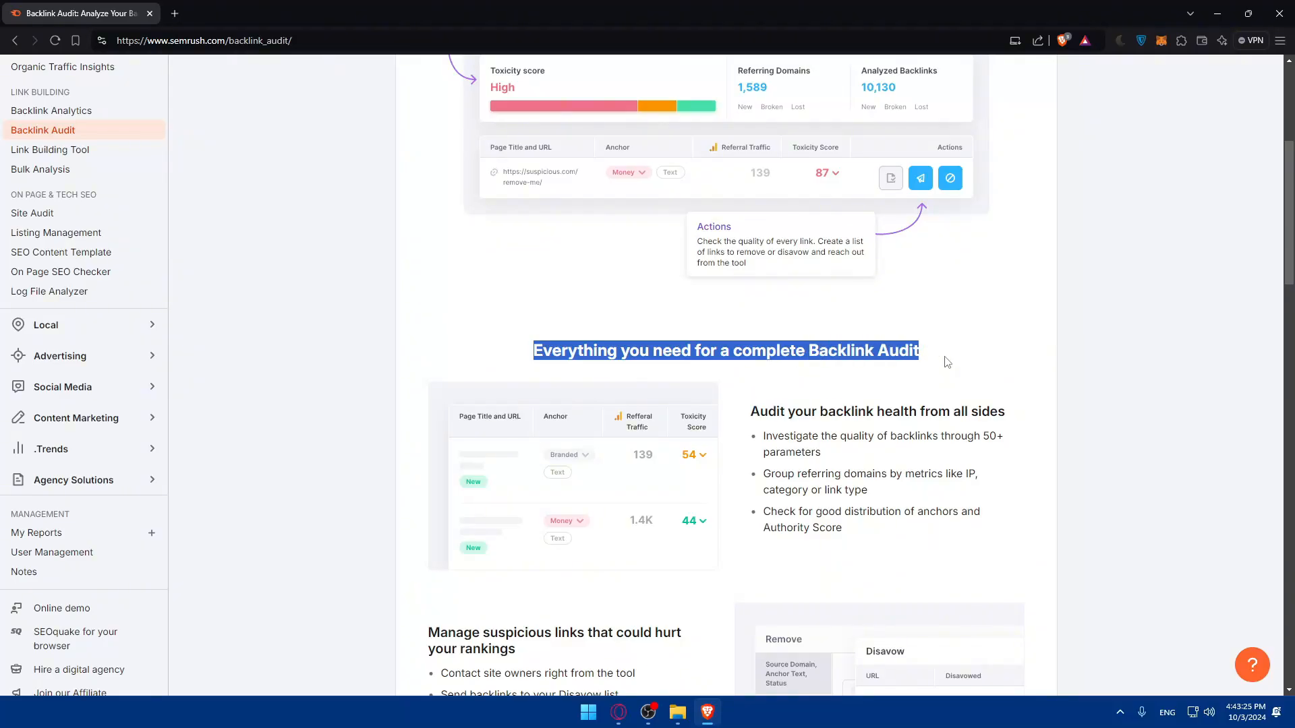
Read the Backlink Audit sections on suspicious links, keeping backlink data in one place and monitoring significant changes, highlighting each heading.
{"action": "scroll", "coordinate": [941, 357], "scroll_direction": "down", "scroll_amount": 3}
{"action": "left_click_drag", "start_coordinate": [429, 409], "coordinate": [521, 433]}
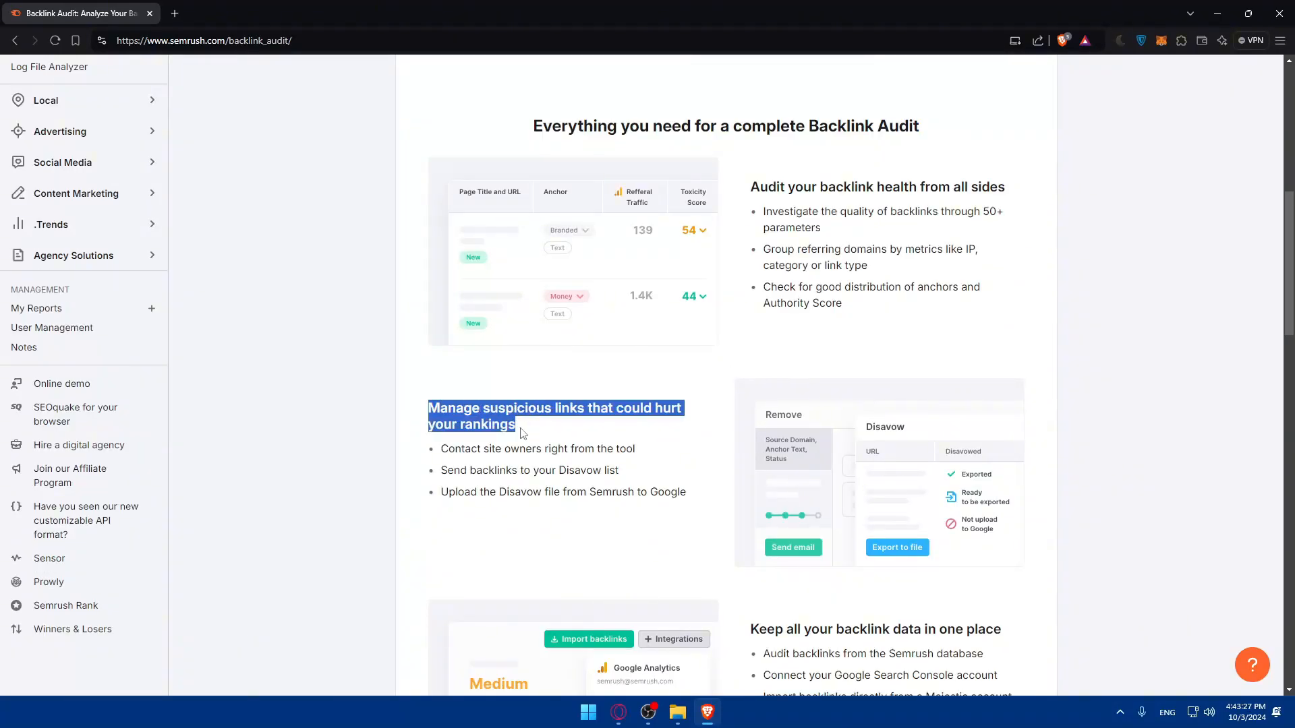
{"action": "scroll", "coordinate": [531, 430], "scroll_direction": "down", "scroll_amount": 3}
{"action": "left_click_drag", "start_coordinate": [727, 407], "coordinate": [1023, 409]}
{"action": "scroll", "coordinate": [746, 406], "scroll_direction": "down", "scroll_amount": 3}
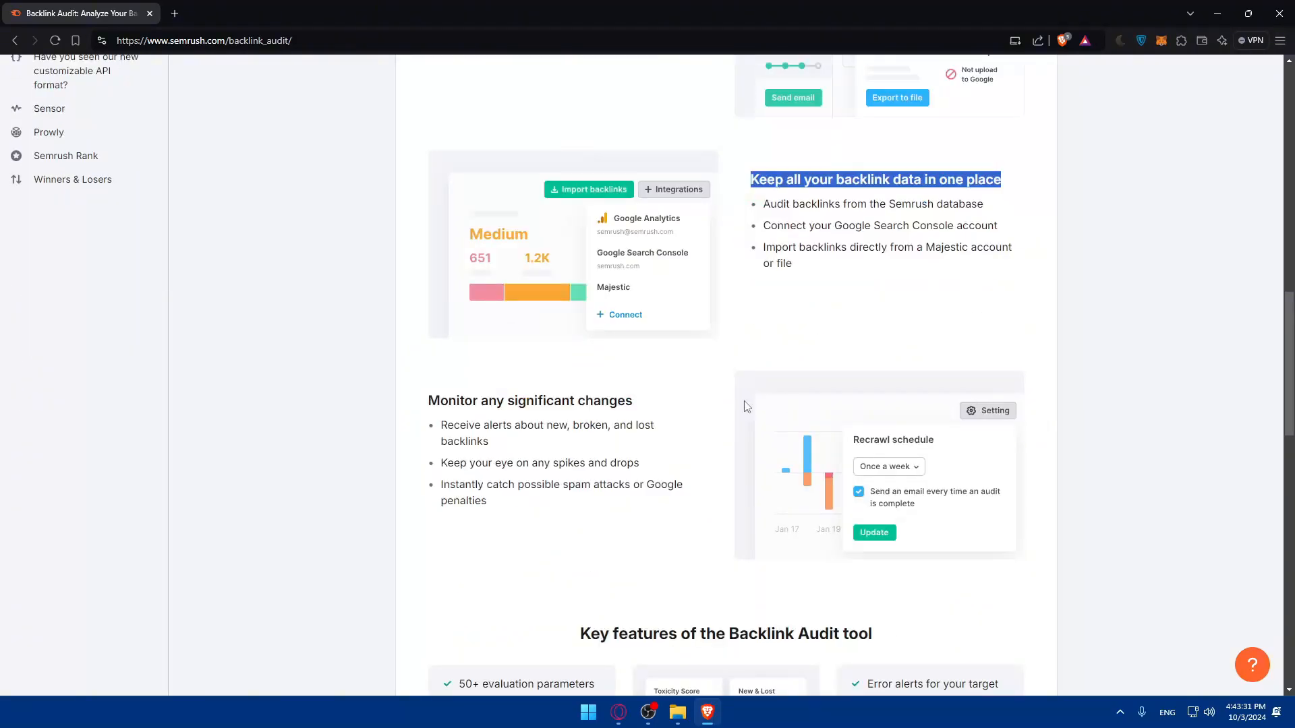
{"action": "left_click_drag", "start_coordinate": [425, 404], "coordinate": [670, 414]}
{"action": "scroll", "coordinate": [669, 413], "scroll_direction": "down", "scroll_amount": 3}
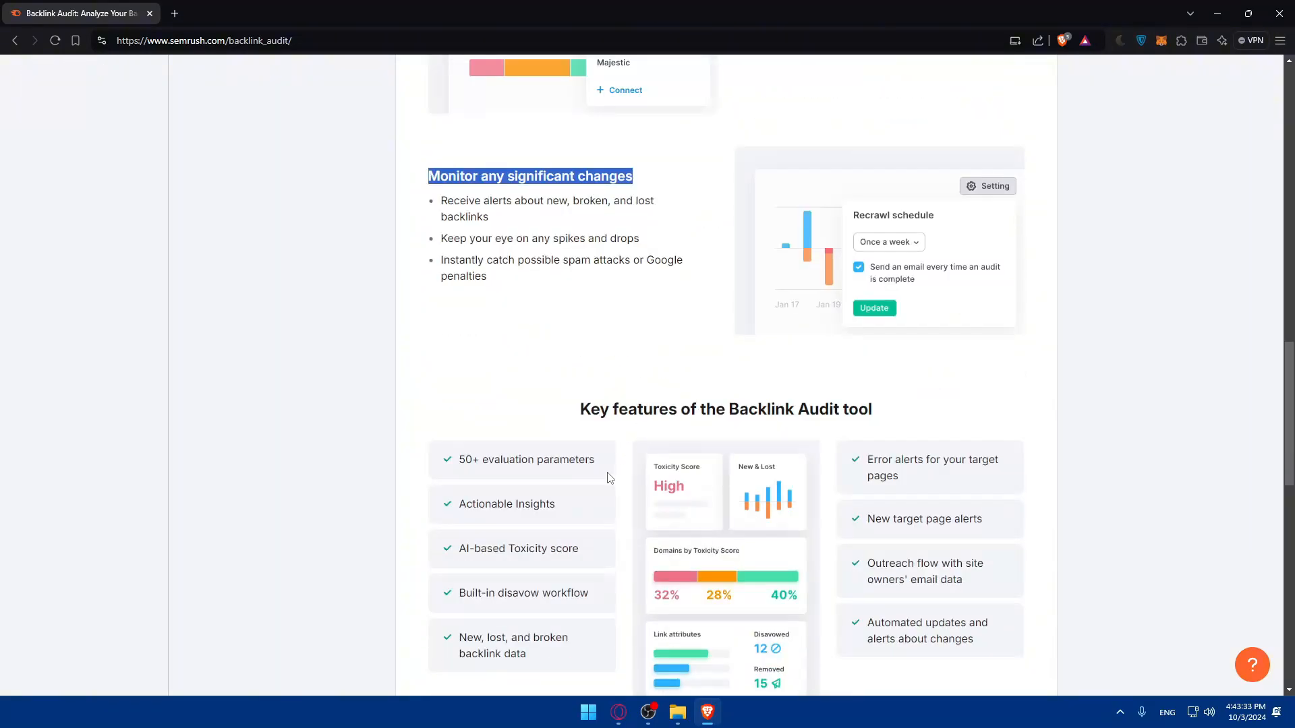
Highlight and review the key features of the Backlink Audit tool, and return to the beginning of the page.
{"action": "left_click_drag", "start_coordinate": [575, 410], "coordinate": [892, 413]}
{"action": "left_click", "coordinate": [868, 398]}
{"action": "scroll", "coordinate": [724, 394], "scroll_direction": "down", "scroll_amount": 2}
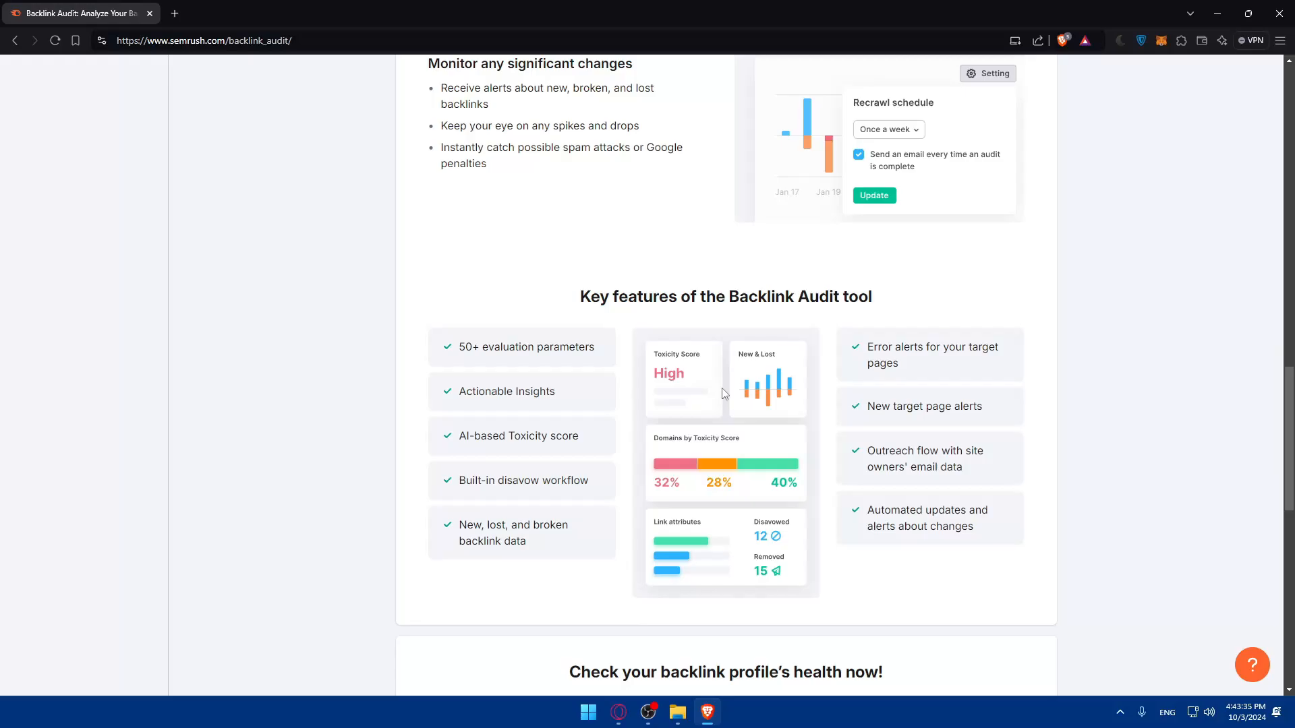
{"action": "scroll", "coordinate": [554, 344], "scroll_direction": "down", "scroll_amount": 2}
{"action": "scroll", "coordinate": [877, 391], "scroll_direction": "down", "scroll_amount": 1}
{"action": "scroll", "coordinate": [847, 378], "scroll_direction": "up", "scroll_amount": 13}
{"action": "scroll", "coordinate": [416, 358], "scroll_direction": "down", "scroll_amount": 2}
{"action": "scroll", "coordinate": [416, 358], "scroll_direction": "up", "scroll_amount": 8}
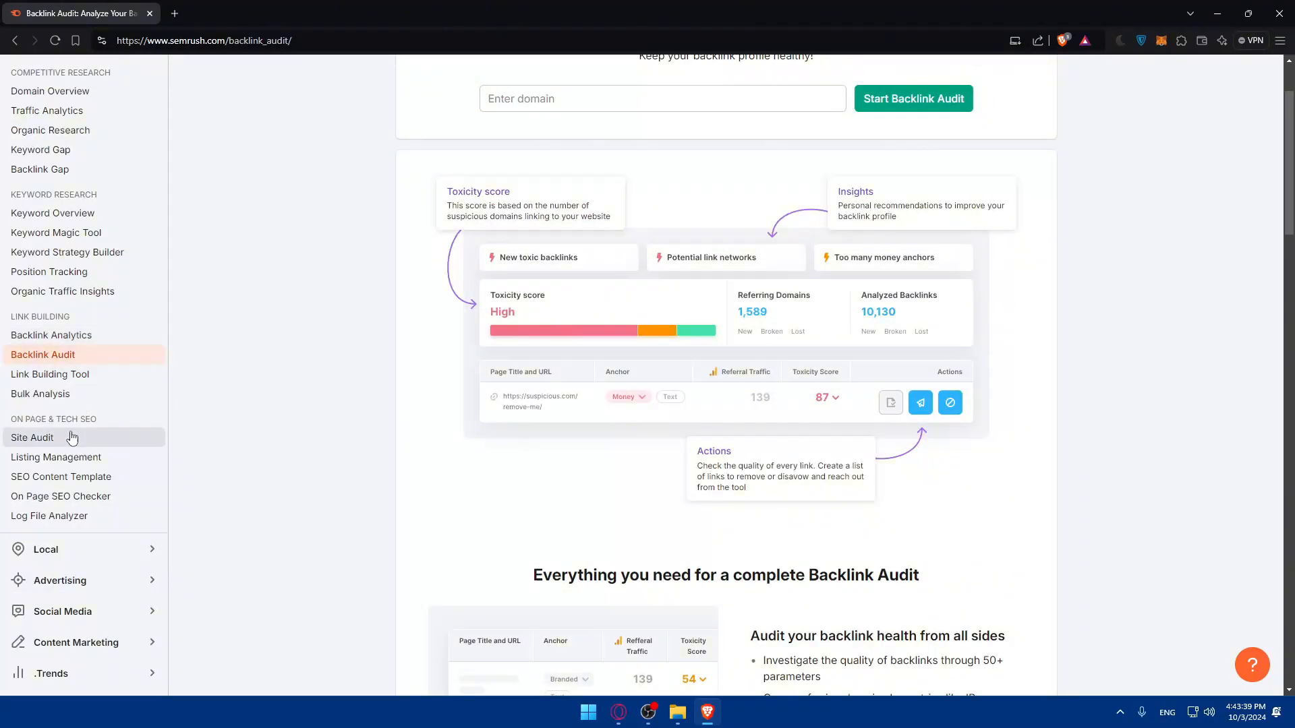
Reopen the Site Audit tool and examine its overview of prioritised issues and recommendations.
{"action": "left_click", "coordinate": [66, 437]}
{"action": "scroll", "coordinate": [641, 372], "scroll_direction": "down", "scroll_amount": 14}
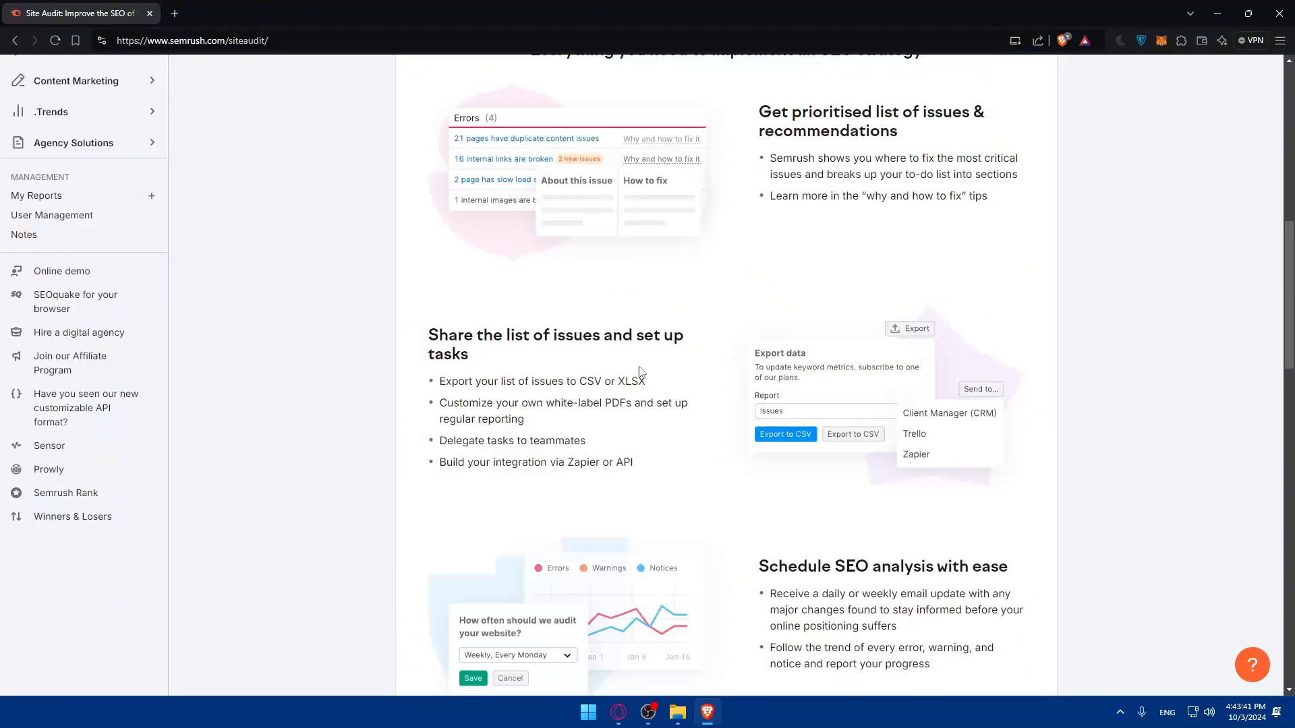
{"action": "scroll", "coordinate": [641, 372], "scroll_direction": "down", "scroll_amount": 8}
{"action": "scroll", "coordinate": [642, 370], "scroll_direction": "up", "scroll_amount": 10}
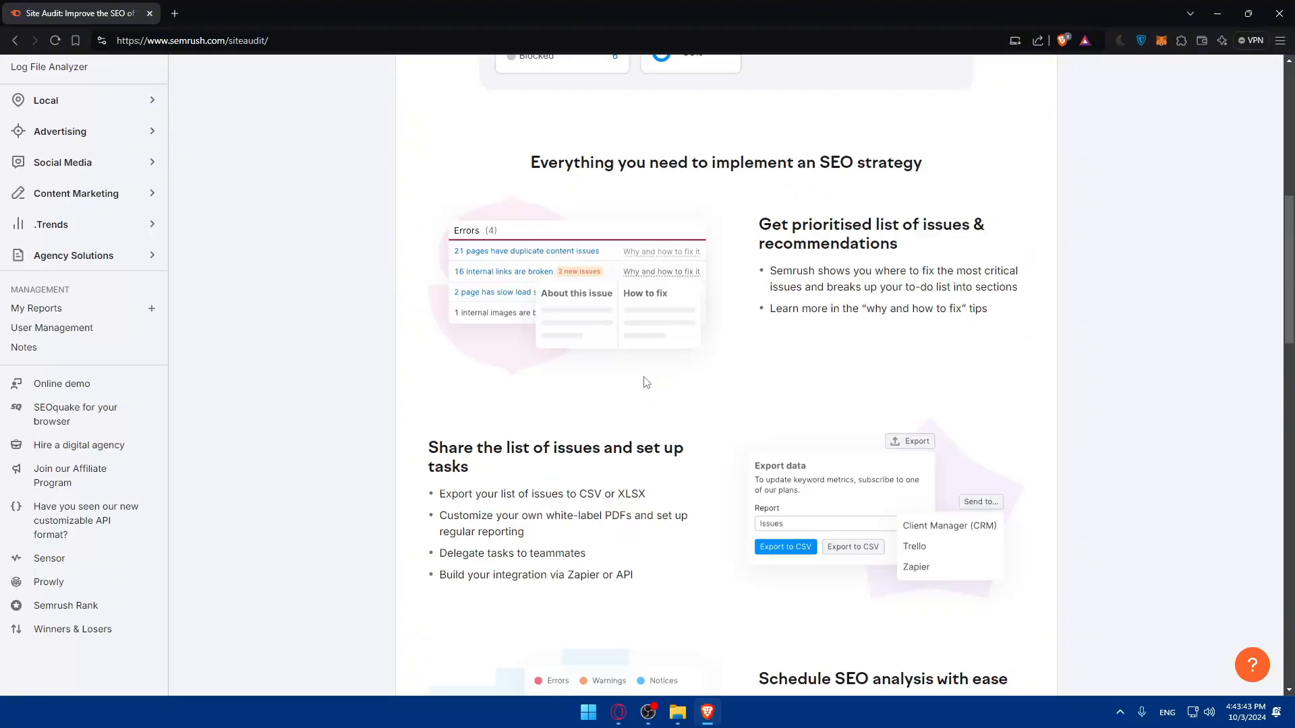
{"action": "scroll", "coordinate": [780, 221], "scroll_direction": "up", "scroll_amount": 8}
{"action": "scroll", "coordinate": [902, 331], "scroll_direction": "down", "scroll_amount": 8}
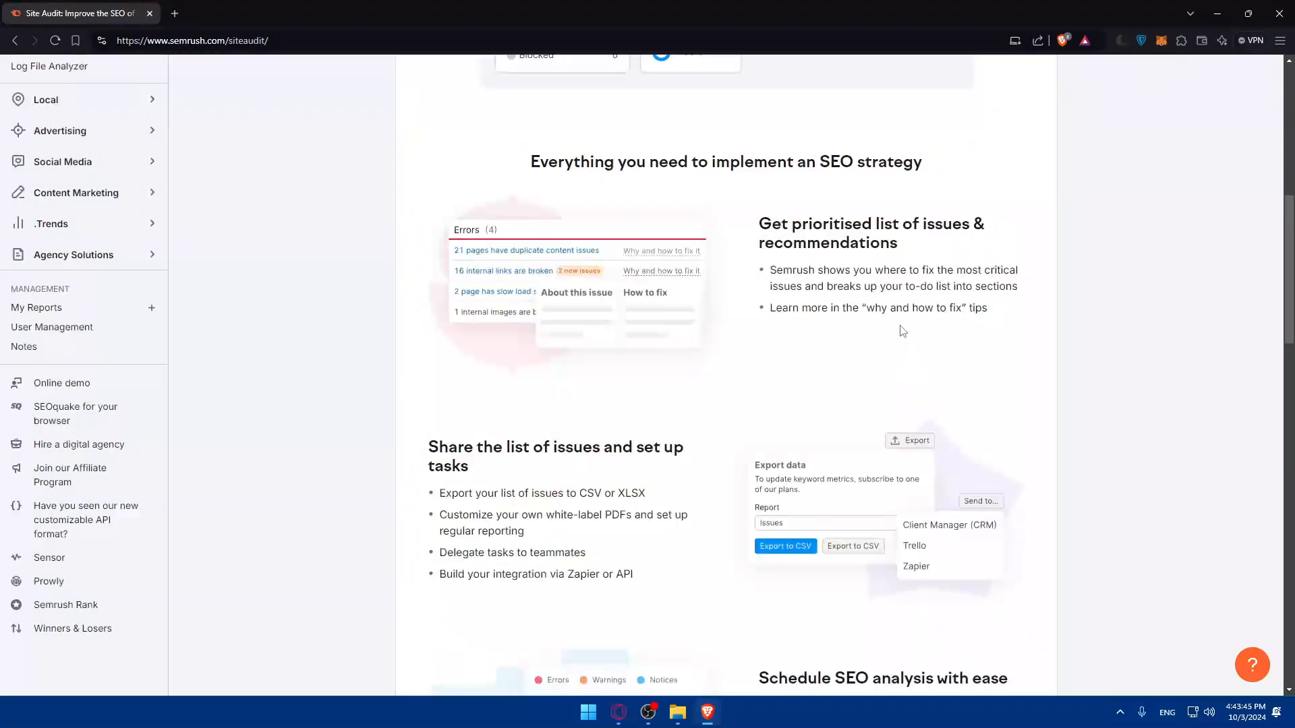
{"action": "scroll", "coordinate": [511, 315], "scroll_direction": "down", "scroll_amount": 2}
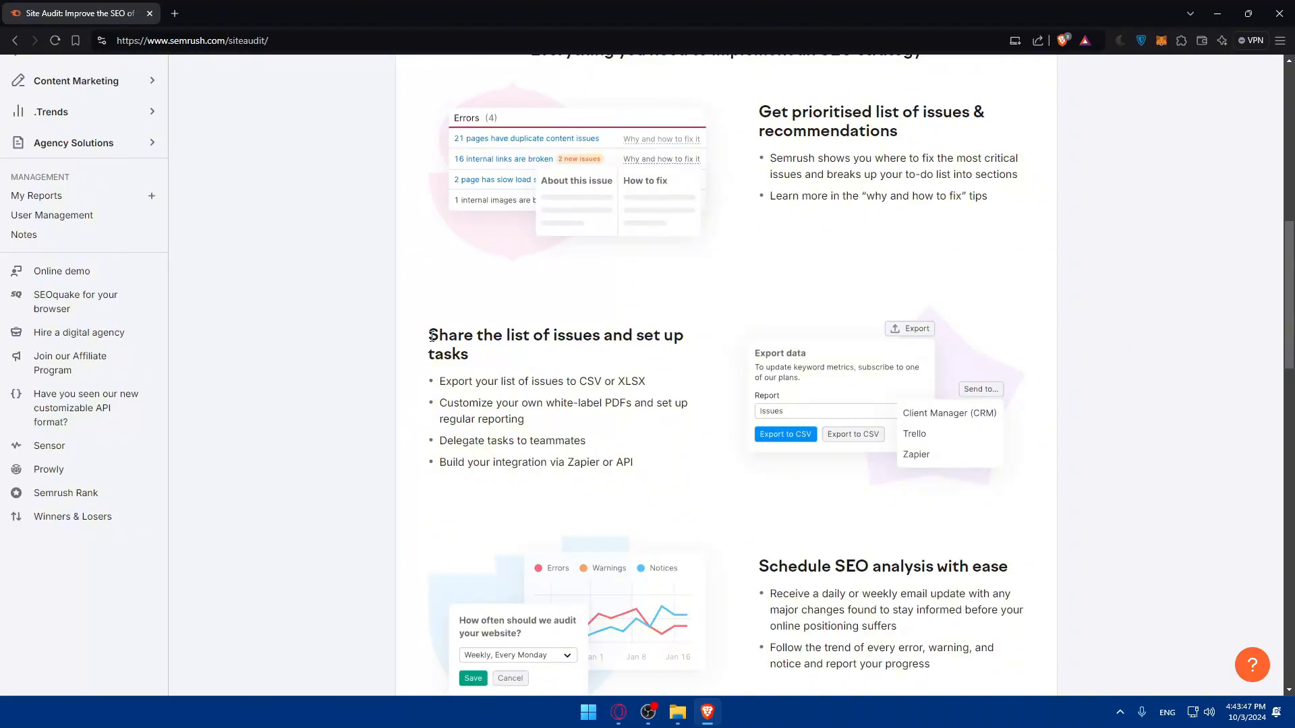
Highlight and read the Site Audit sections on sharing the list of issues and scheduling SEO analysis.
{"action": "left_click_drag", "start_coordinate": [431, 336], "coordinate": [512, 358]}
{"action": "scroll", "coordinate": [511, 358], "scroll_direction": "down", "scroll_amount": 2}
{"action": "left_click_drag", "start_coordinate": [760, 453], "coordinate": [1017, 463]}
{"action": "scroll", "coordinate": [994, 456], "scroll_direction": "down", "scroll_amount": 2}
{"action": "scroll", "coordinate": [781, 361], "scroll_direction": "down", "scroll_amount": 2}
{"action": "scroll", "coordinate": [775, 350], "scroll_direction": "up", "scroll_amount": 20}
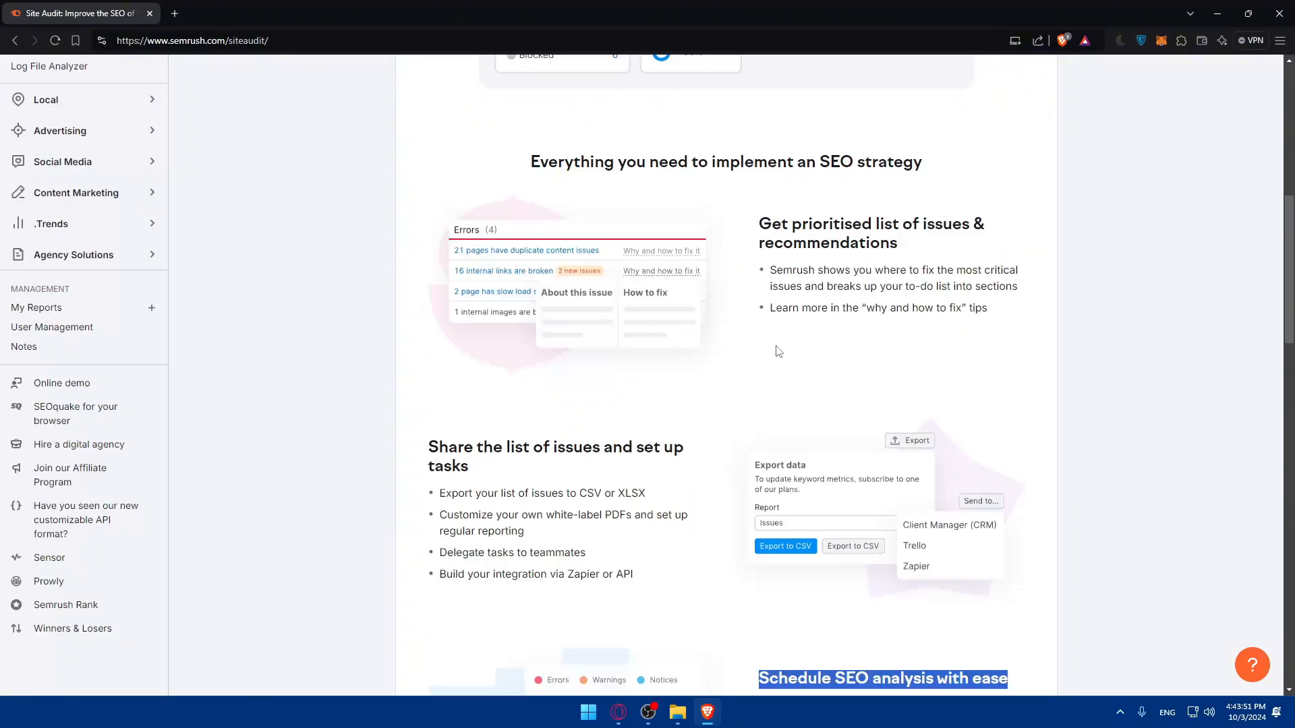
Replace the Site Audit page with a blank new tab and minimise the browser window.
{"action": "left_click", "coordinate": [175, 13]}
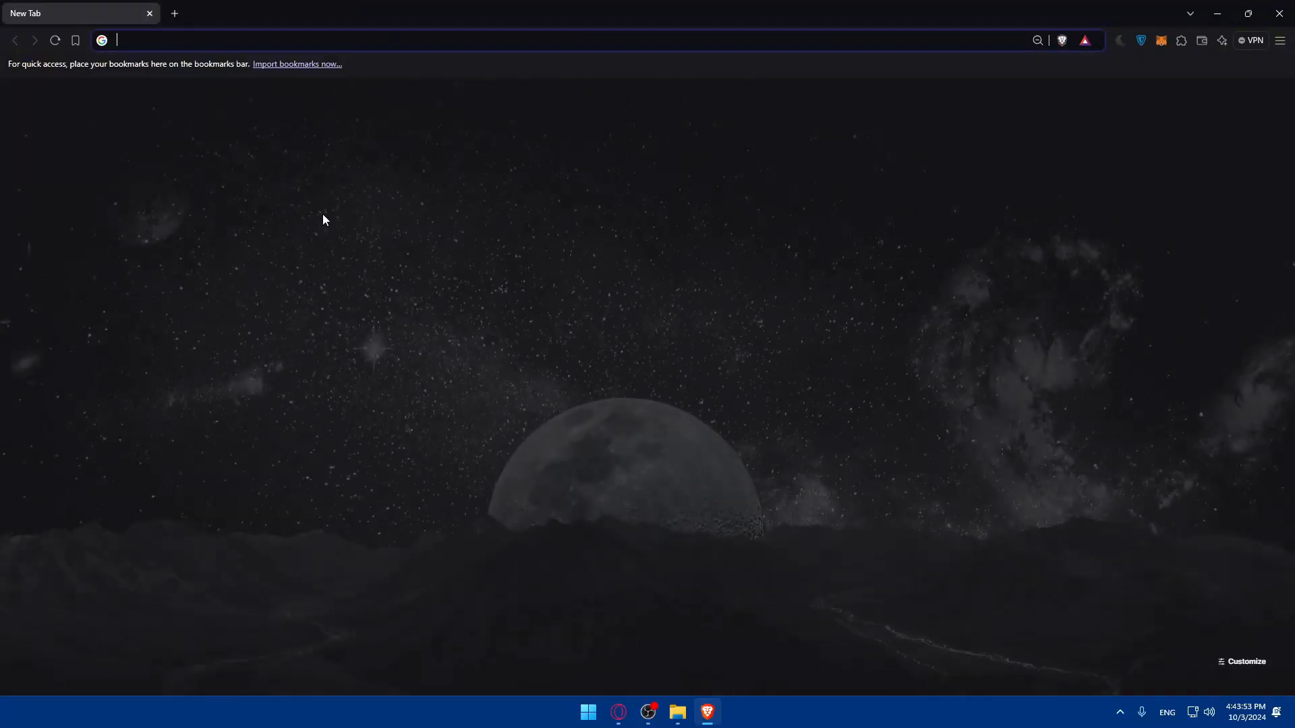
{"action": "left_click", "coordinate": [1217, 13]}
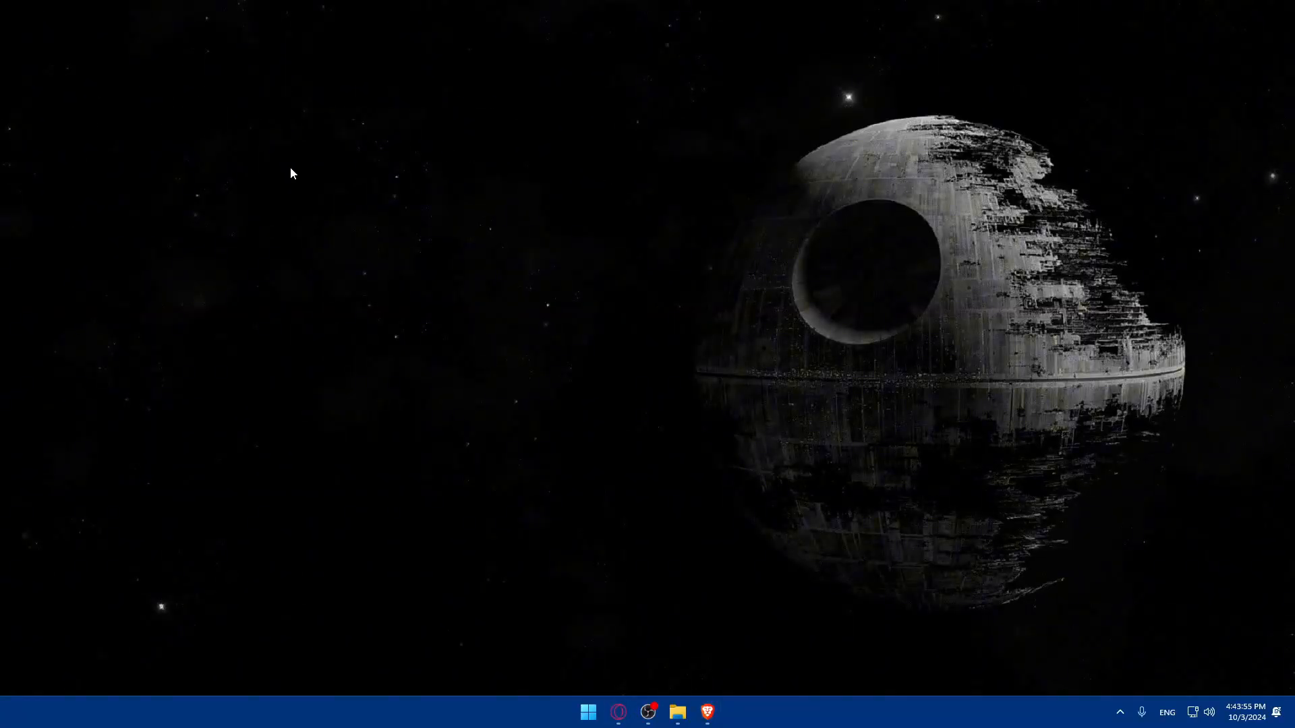